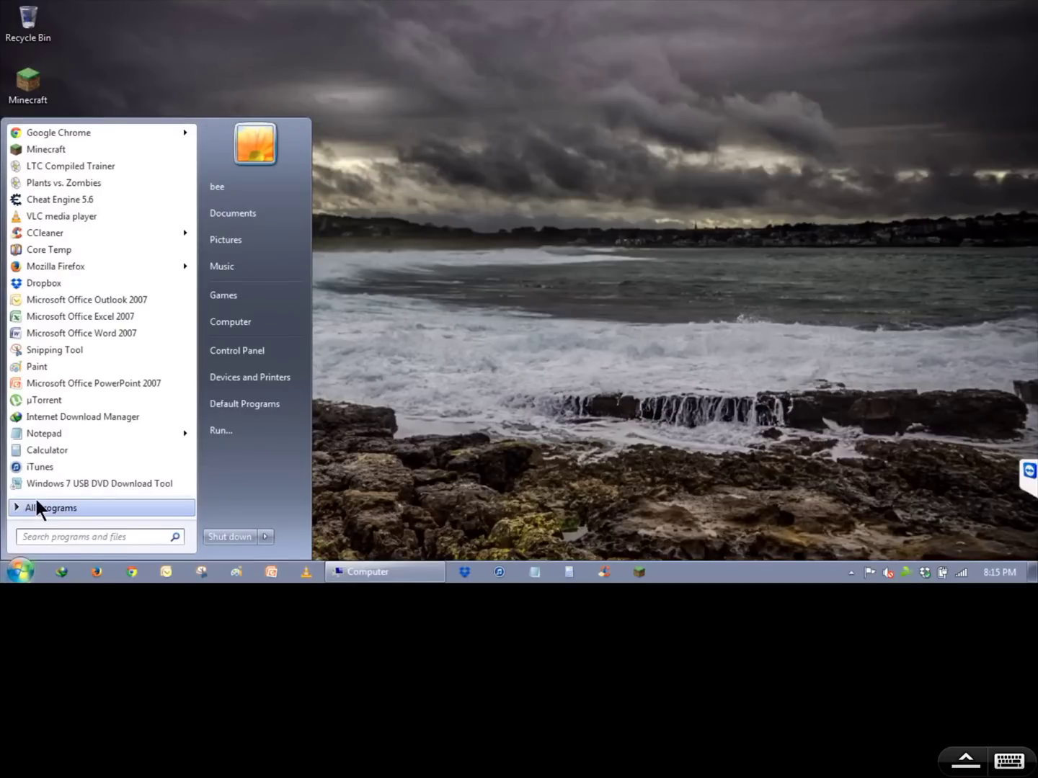
- Launch Perfect Automation from the Start menu, open the Recorder and delete the old macro name
{"action": "left_click", "coordinate": [36, 506]}
{"action": "left_click", "coordinate": [61, 364]}
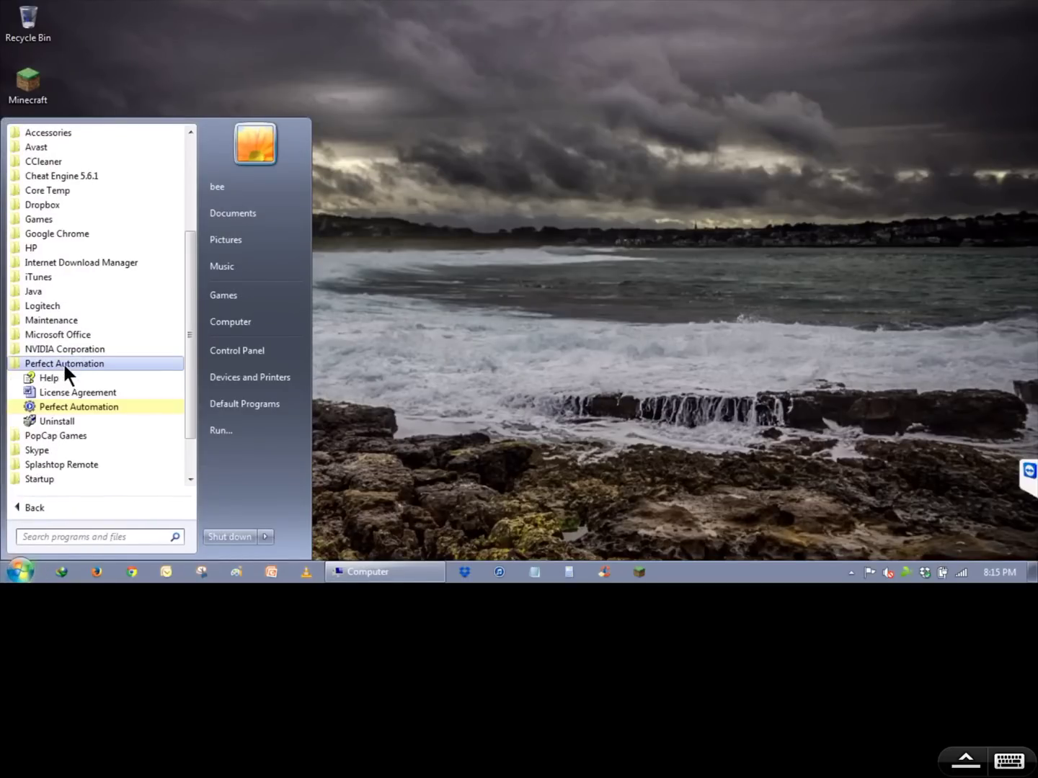
{"action": "left_click", "coordinate": [80, 406]}
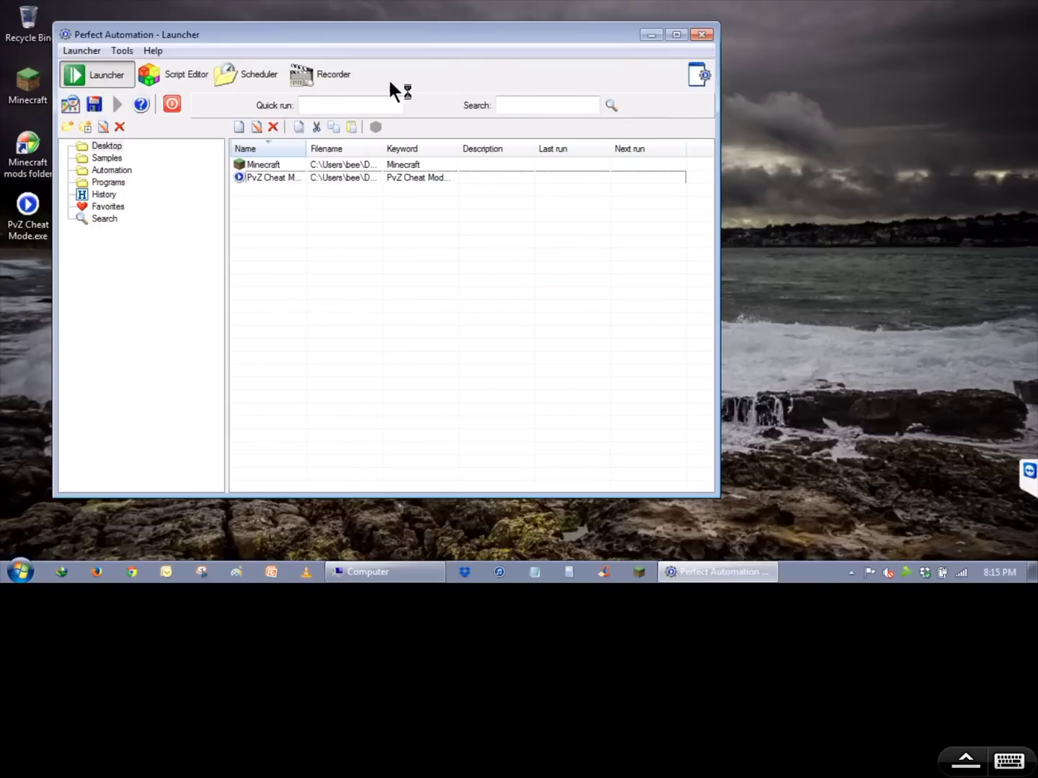
{"action": "left_click", "coordinate": [328, 78]}
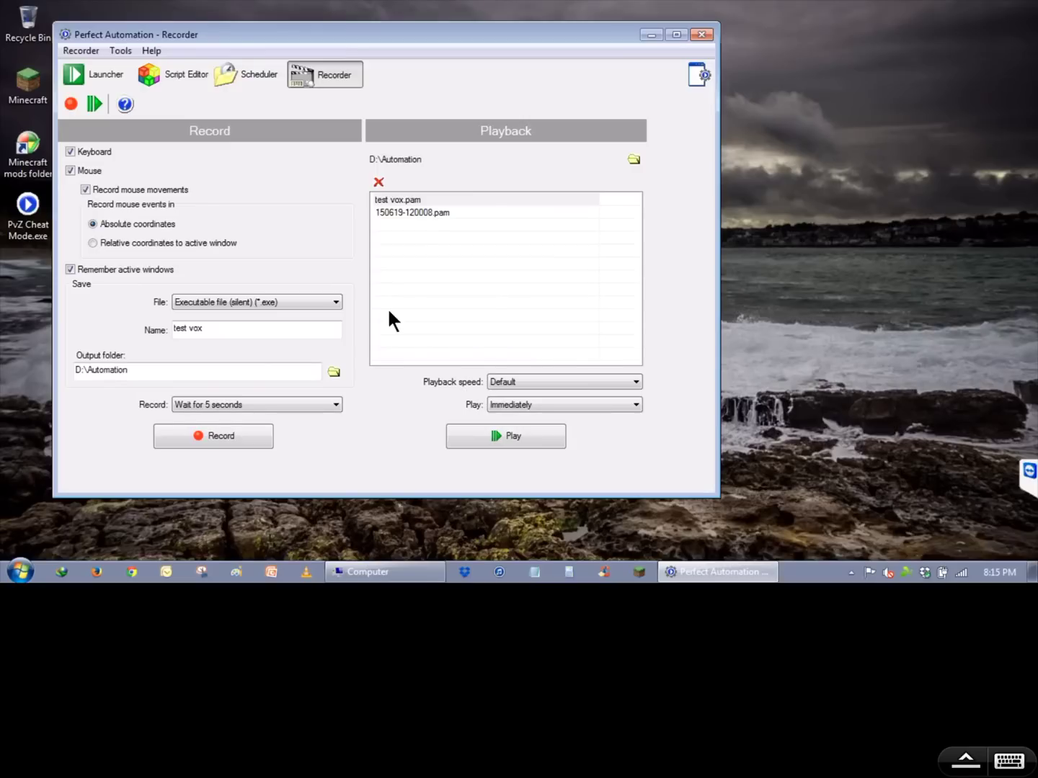
{"action": "left_click_drag", "start_coordinate": [217, 329], "coordinate": [168, 332]}
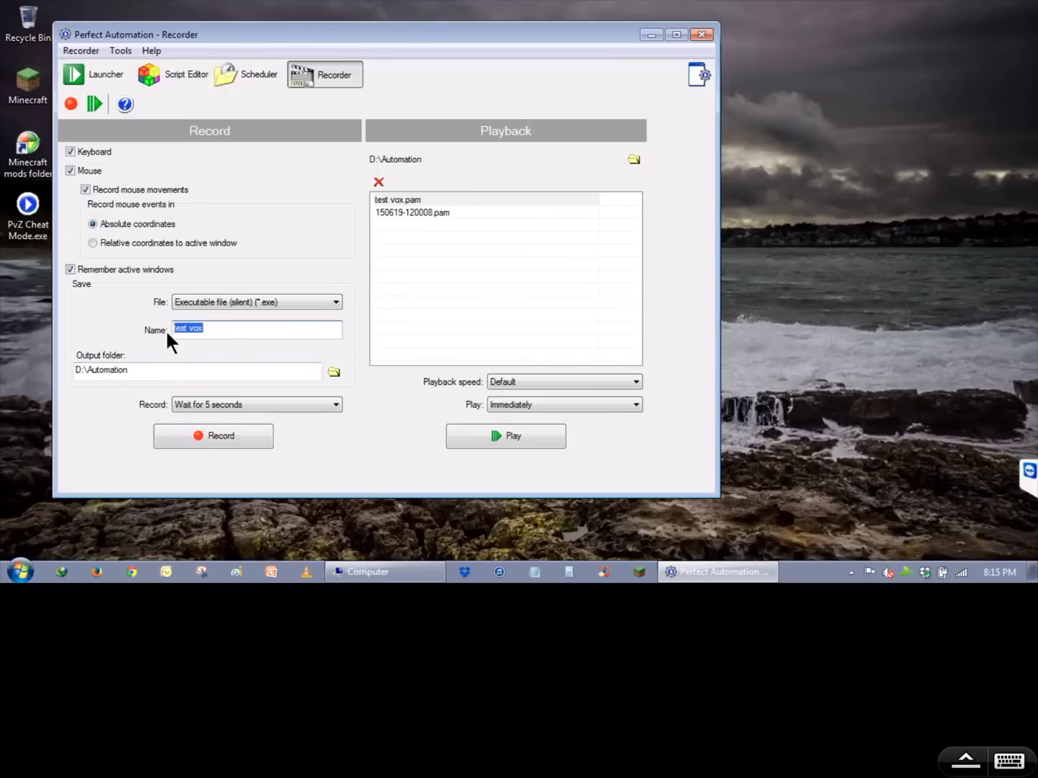
{"action": "key", "text": "BackSpace"}
- Set the output type to Executable file (silent) (*.exe) and name the macro 'test vox'
{"action": "left_click", "coordinate": [330, 302]}
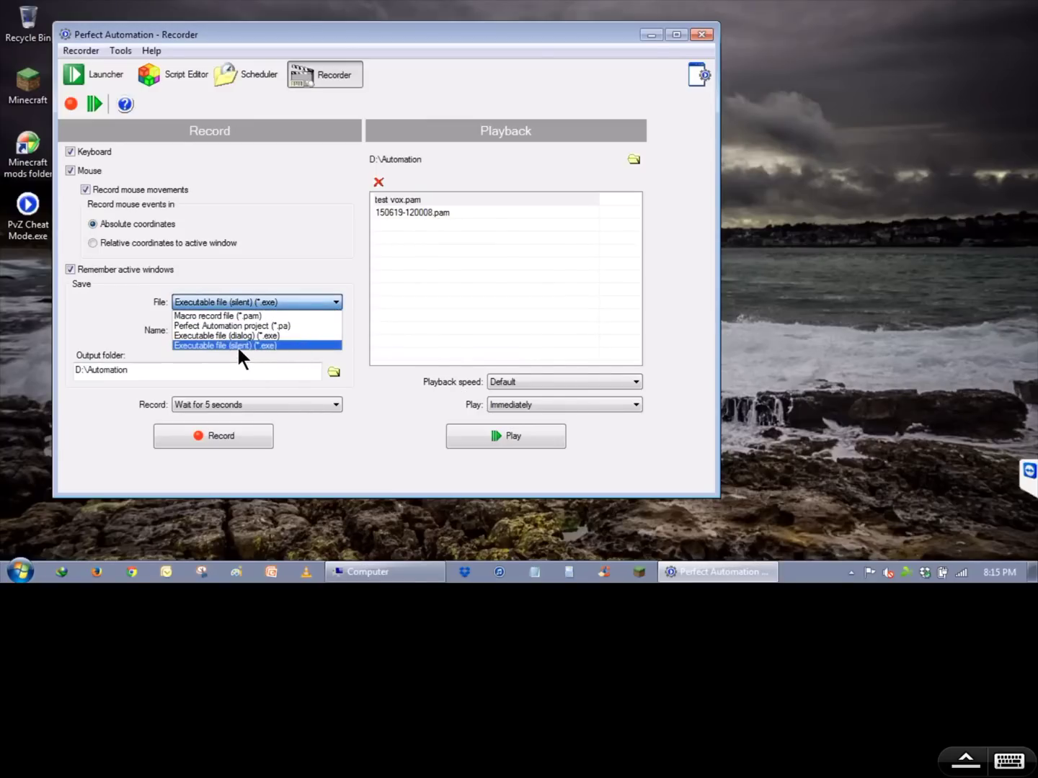
{"action": "left_click", "coordinate": [213, 335]}
{"action": "left_click", "coordinate": [335, 302]}
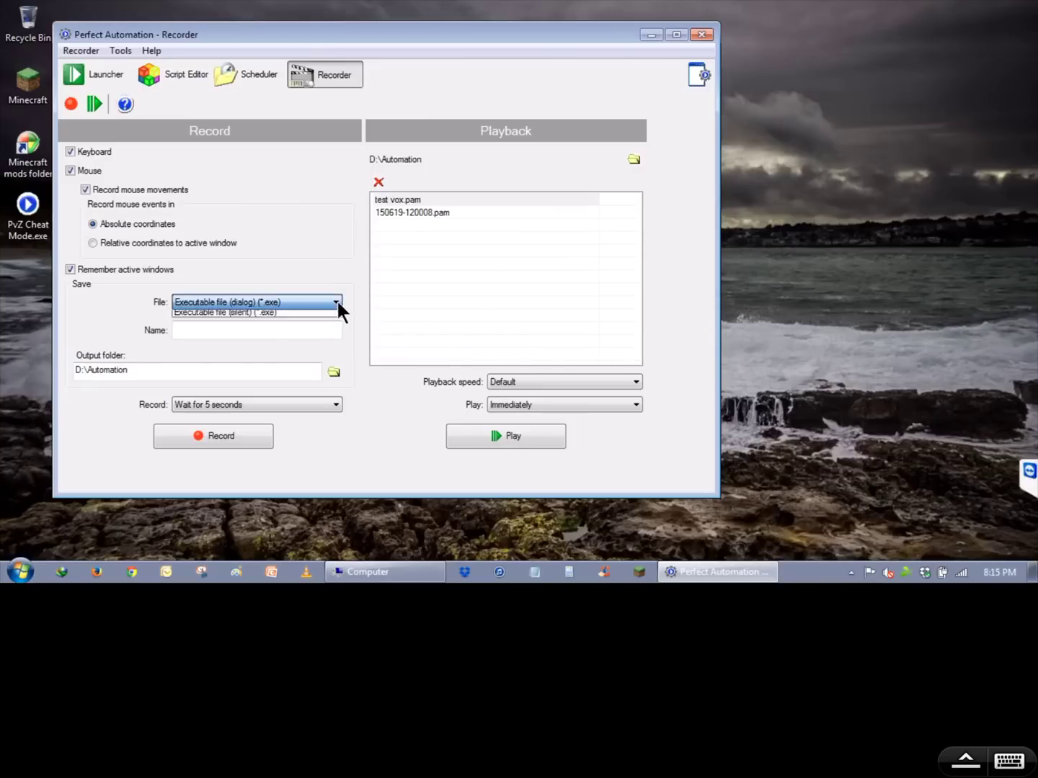
{"action": "left_click", "coordinate": [264, 346]}
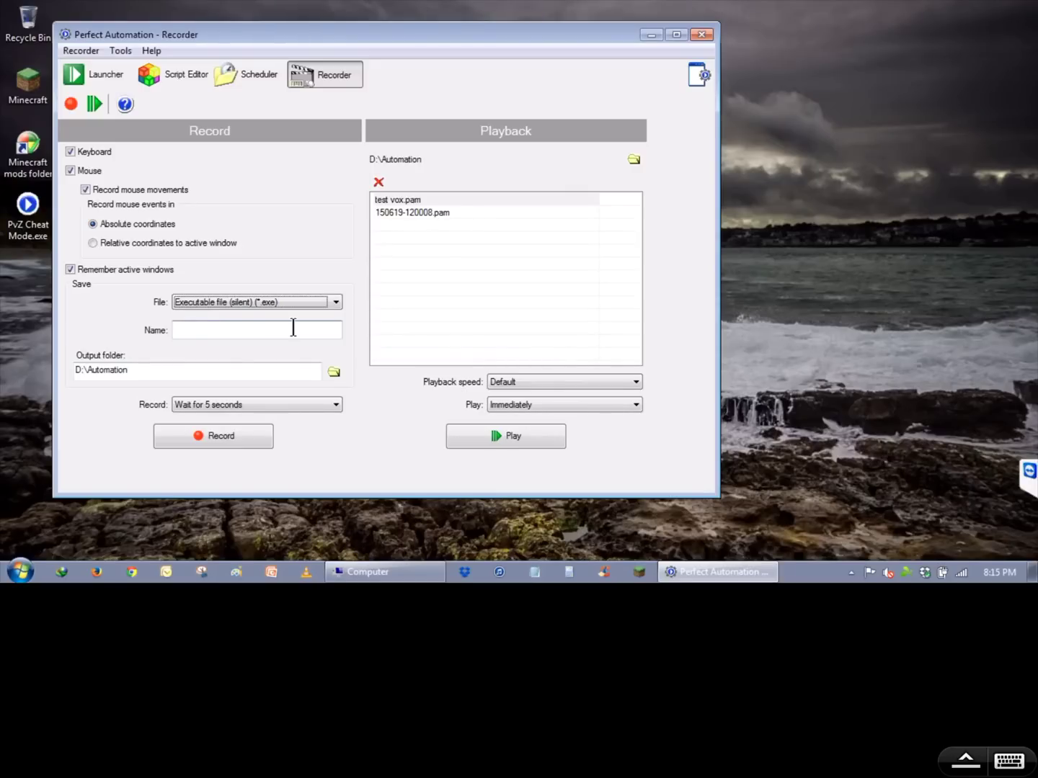
{"action": "left_click", "coordinate": [201, 328]}
{"action": "type", "text": "test vox"}
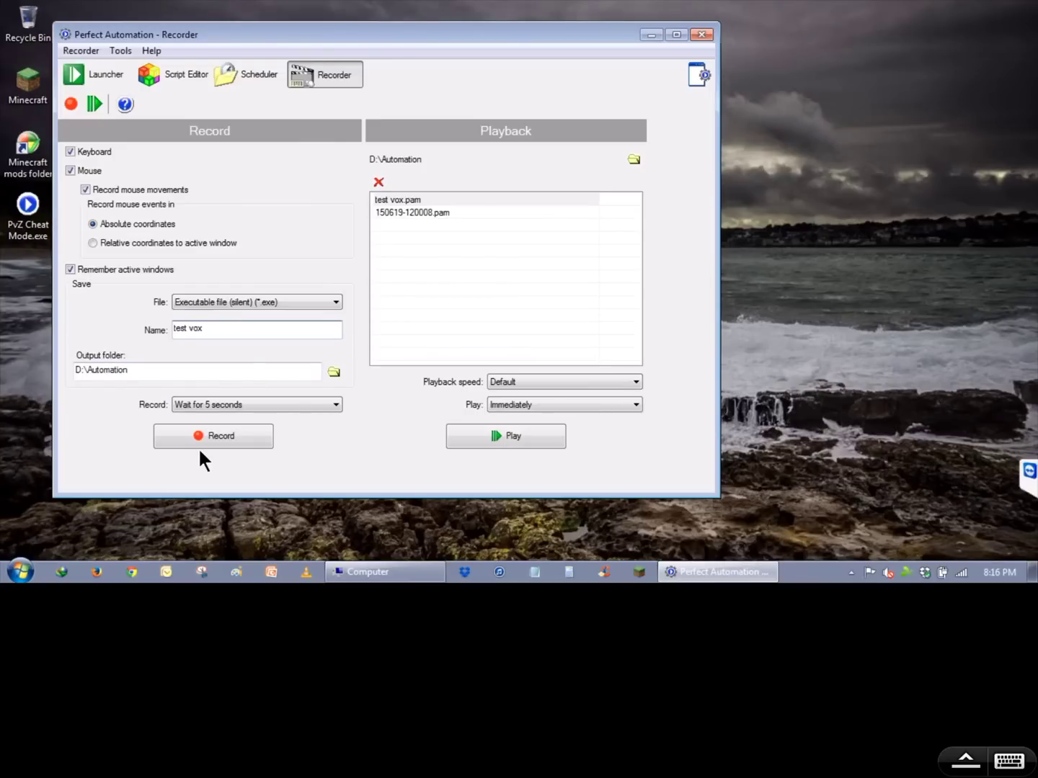
- Start recording after the 5-second countdown, then bring up the Windows Run box
{"action": "left_click", "coordinate": [229, 438]}
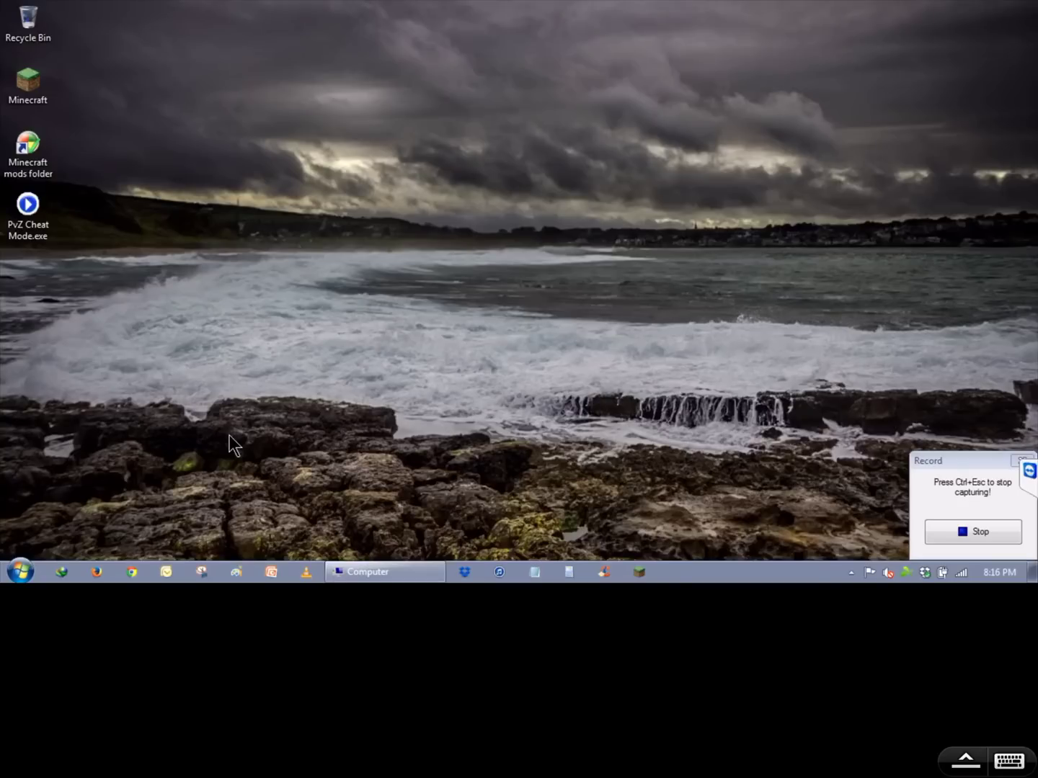
{"action": "left_click", "coordinate": [33, 566]}
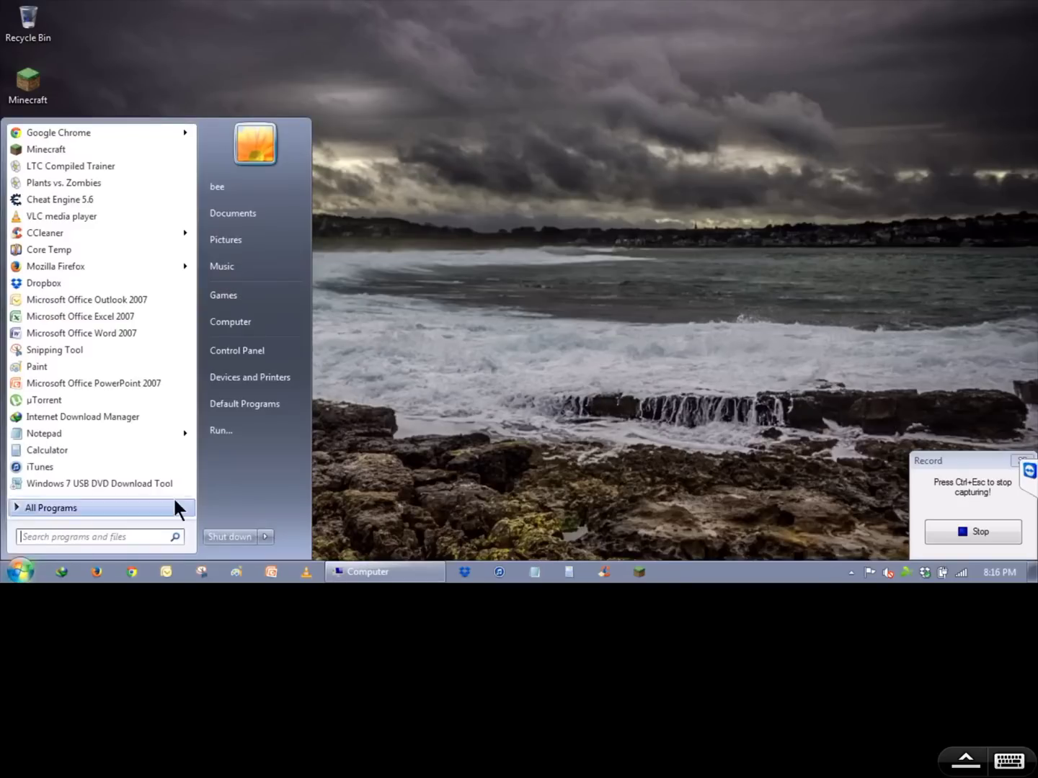
{"action": "left_click", "coordinate": [236, 430]}
- Launch Chrome from the Run box by entering 'chrome'
{"action": "type", "text": "chromw"}
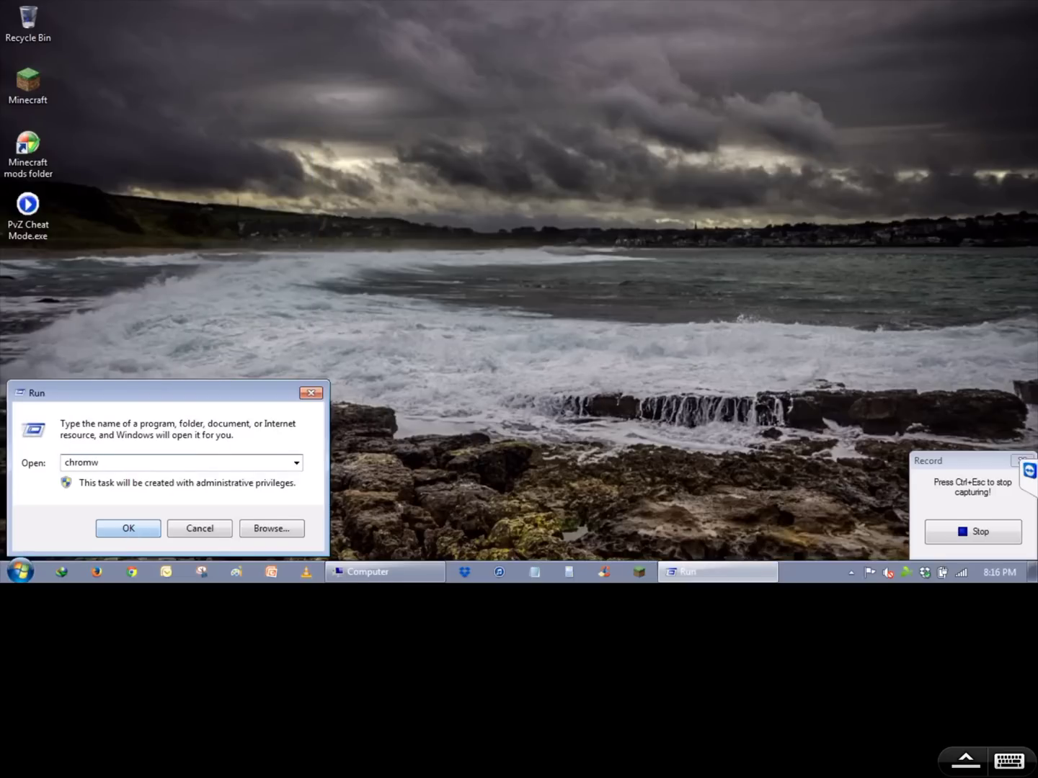
{"action": "key", "text": "BackSpace"}
{"action": "type", "text": "e"}
{"action": "left_click", "coordinate": [127, 528]}
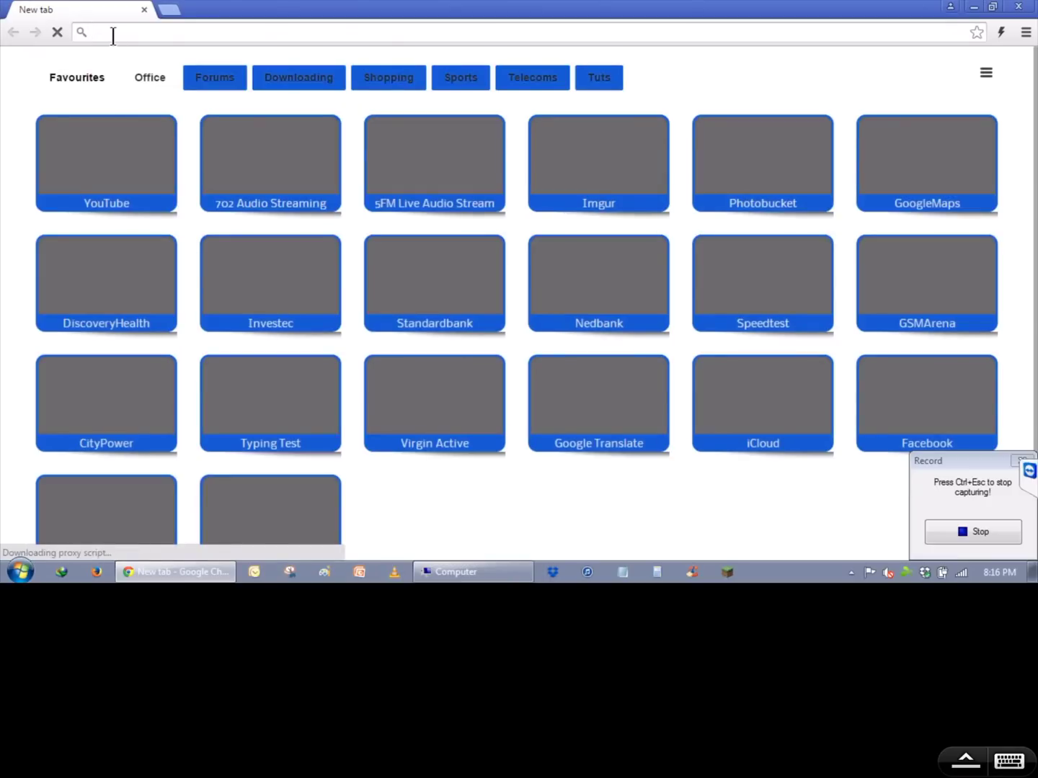
- Open 192.168.1.1 and log in to the router with the administrator credentials
{"action": "type", "text": "192.168.1.1"}
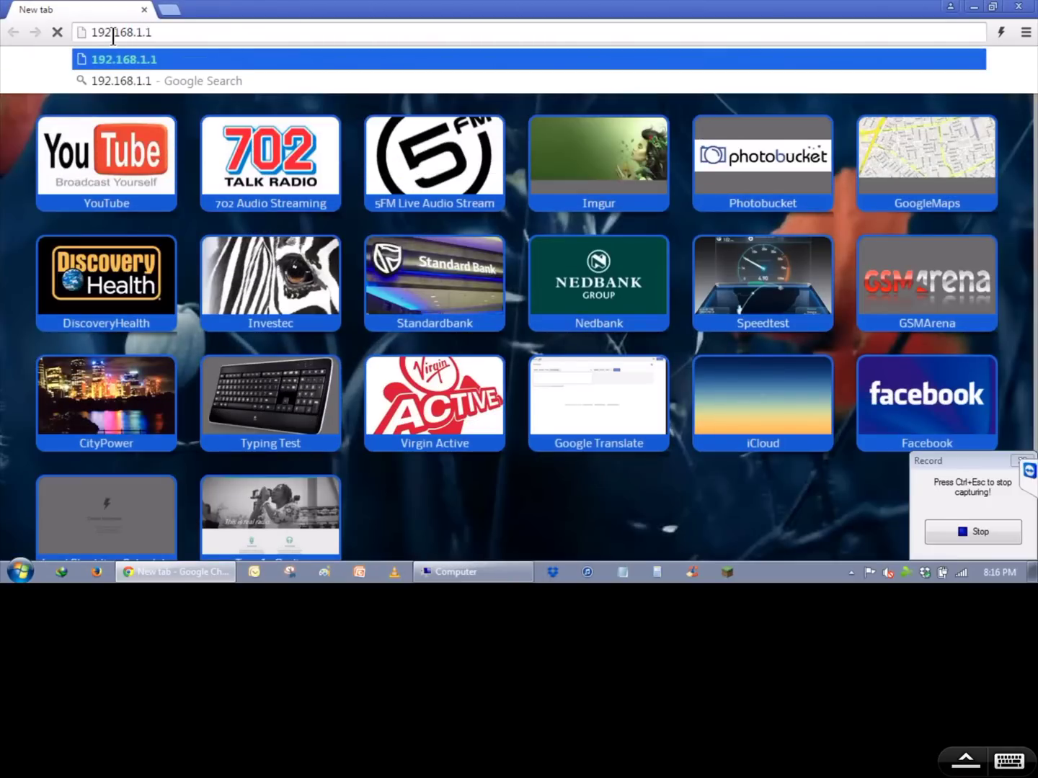
{"action": "key", "text": "Return"}
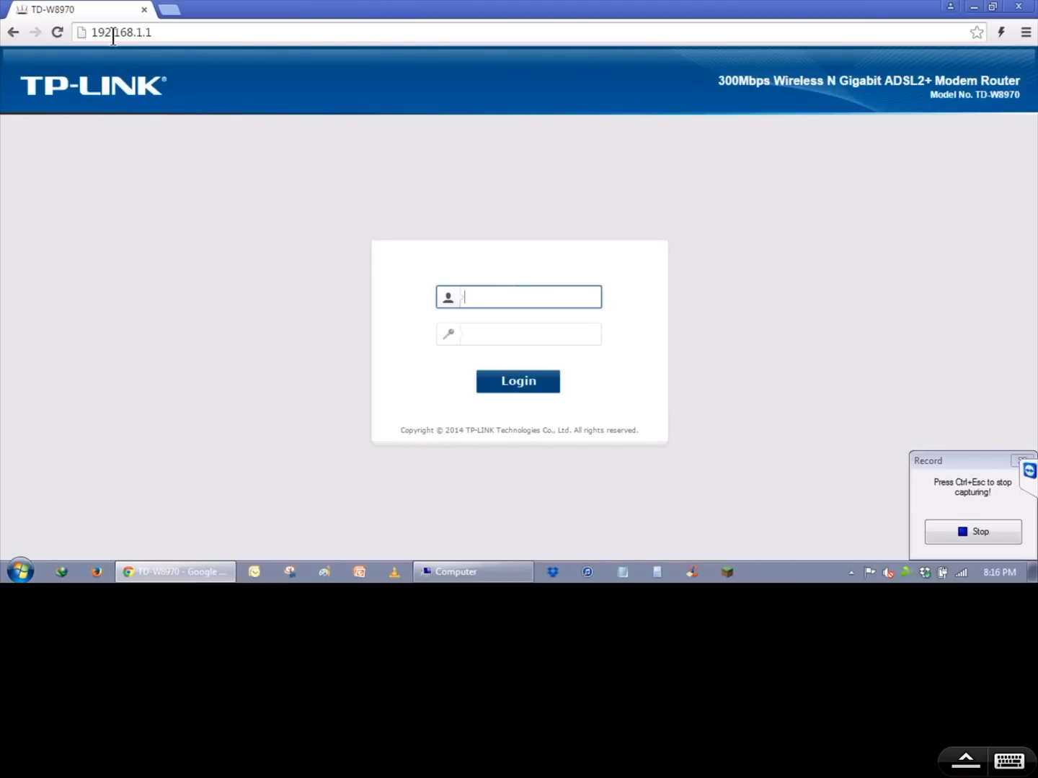
{"action": "type", "text": "admin"}
{"action": "key", "text": "Tab"}
{"action": "type", "text": "admin"}
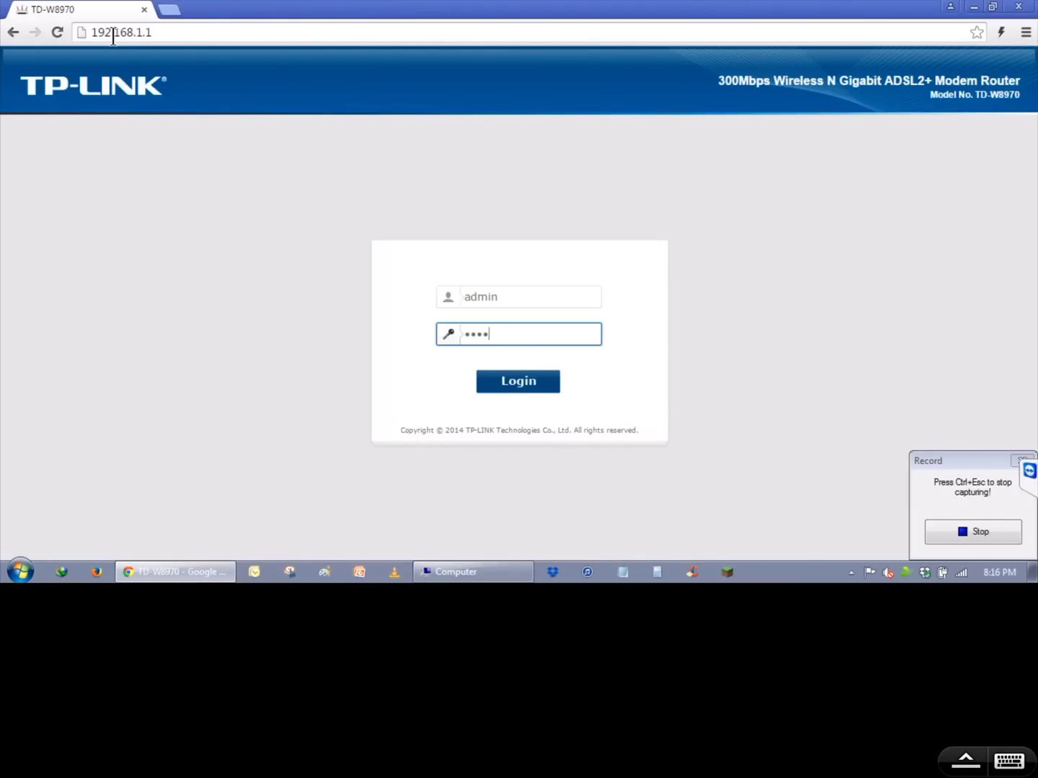
{"action": "key", "text": "Return"}
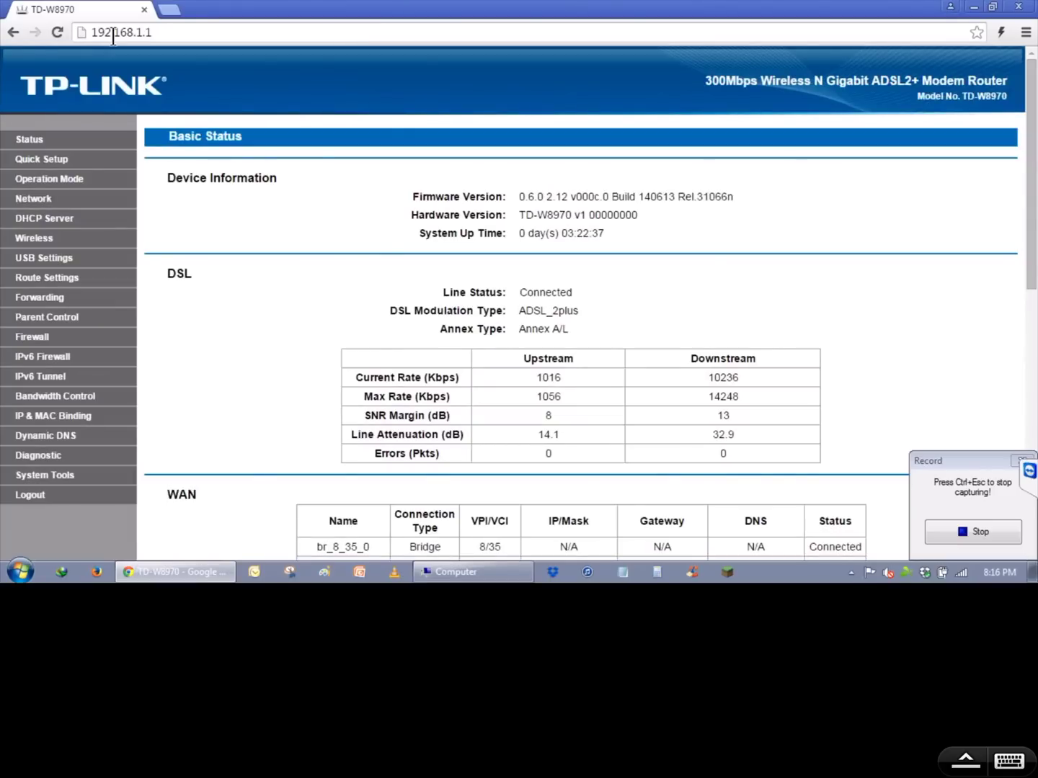
- Step through Quick Setup's start and DSL pages, keeping PPPoE as the connection type
{"action": "left_click", "coordinate": [38, 165]}
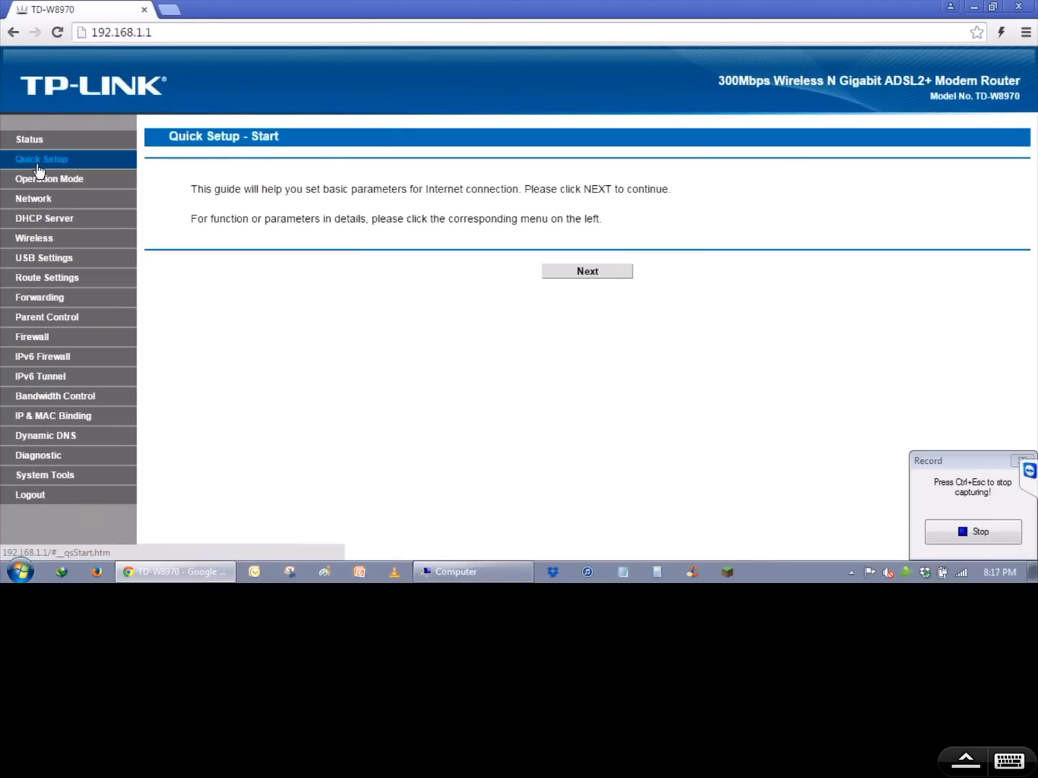
{"action": "left_click", "coordinate": [587, 274]}
{"action": "left_click", "coordinate": [631, 281]}
{"action": "left_click", "coordinate": [609, 341]}
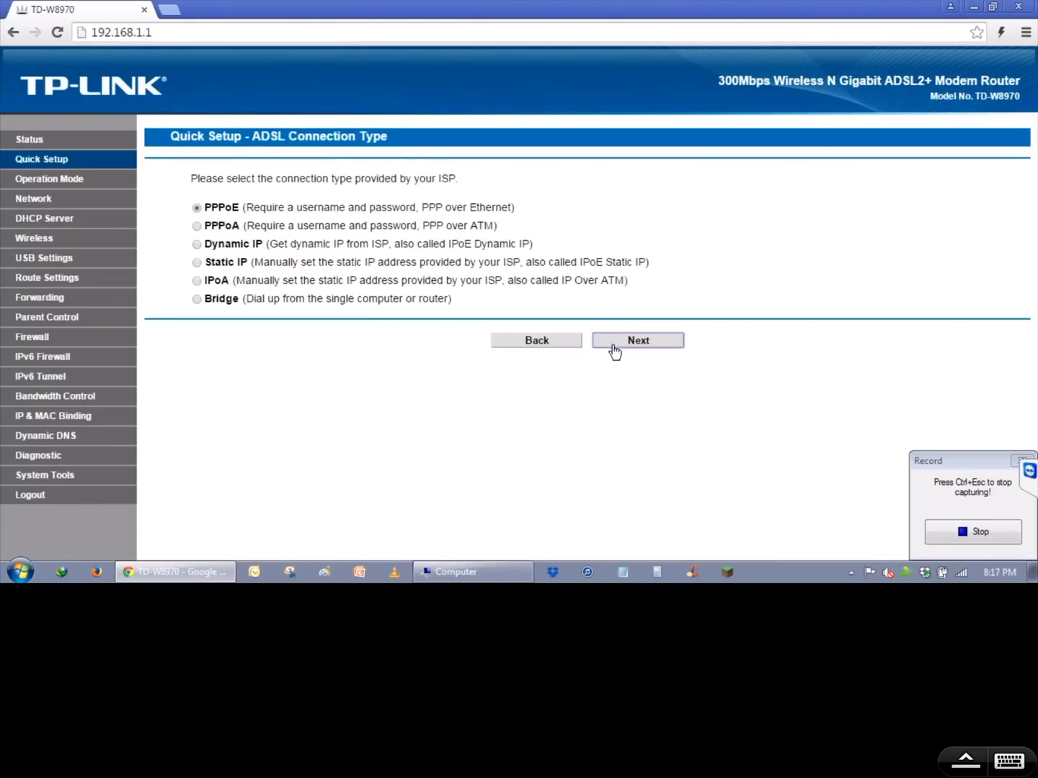
- Check the PPPoE username, password and confirm password entries, then submit them
{"action": "left_click_drag", "start_coordinate": [492, 207], "coordinate": [615, 203]}
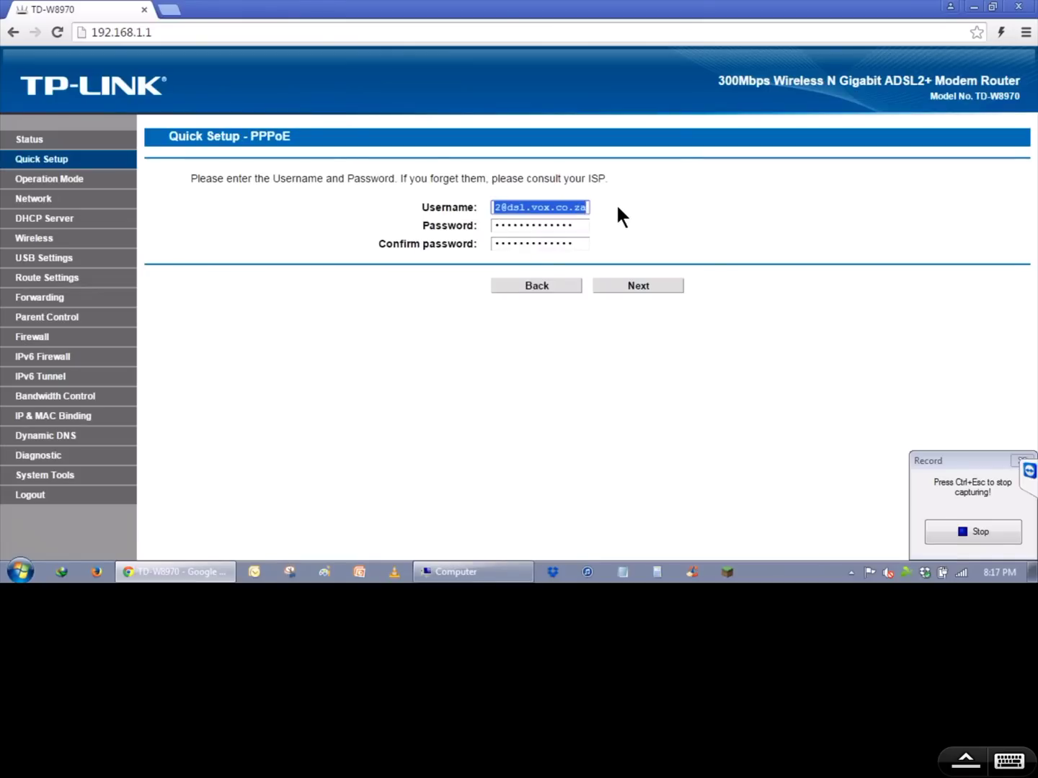
{"action": "left_click_drag", "start_coordinate": [575, 226], "coordinate": [471, 234]}
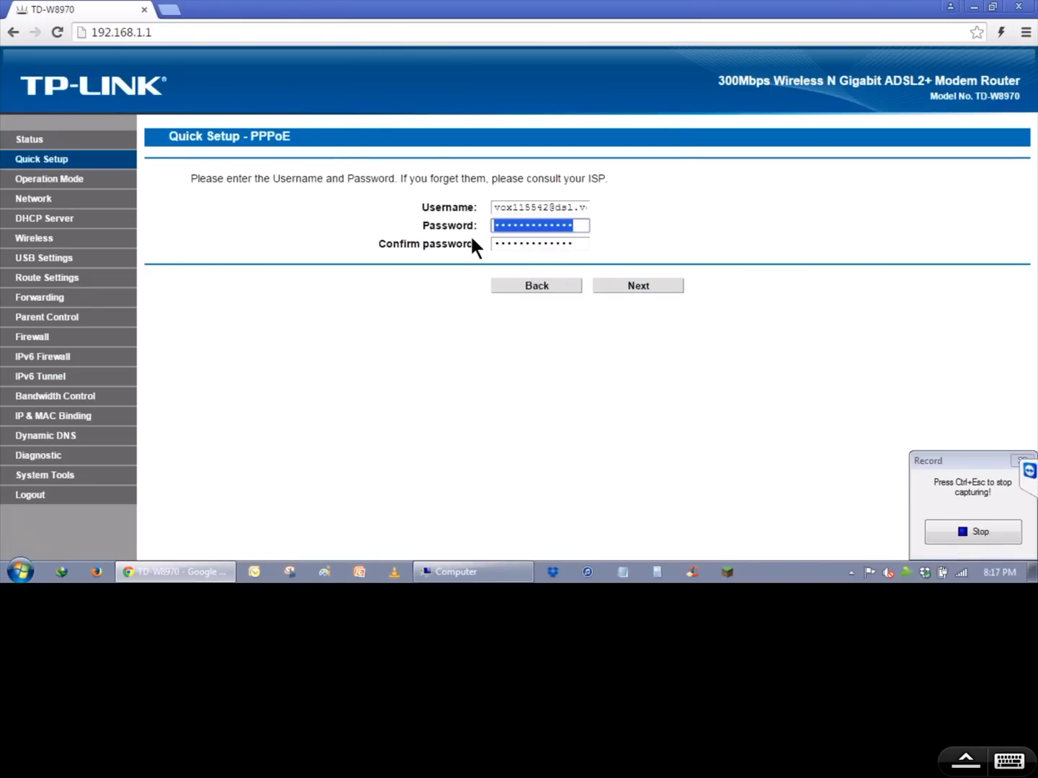
{"action": "left_click_drag", "start_coordinate": [579, 243], "coordinate": [464, 249]}
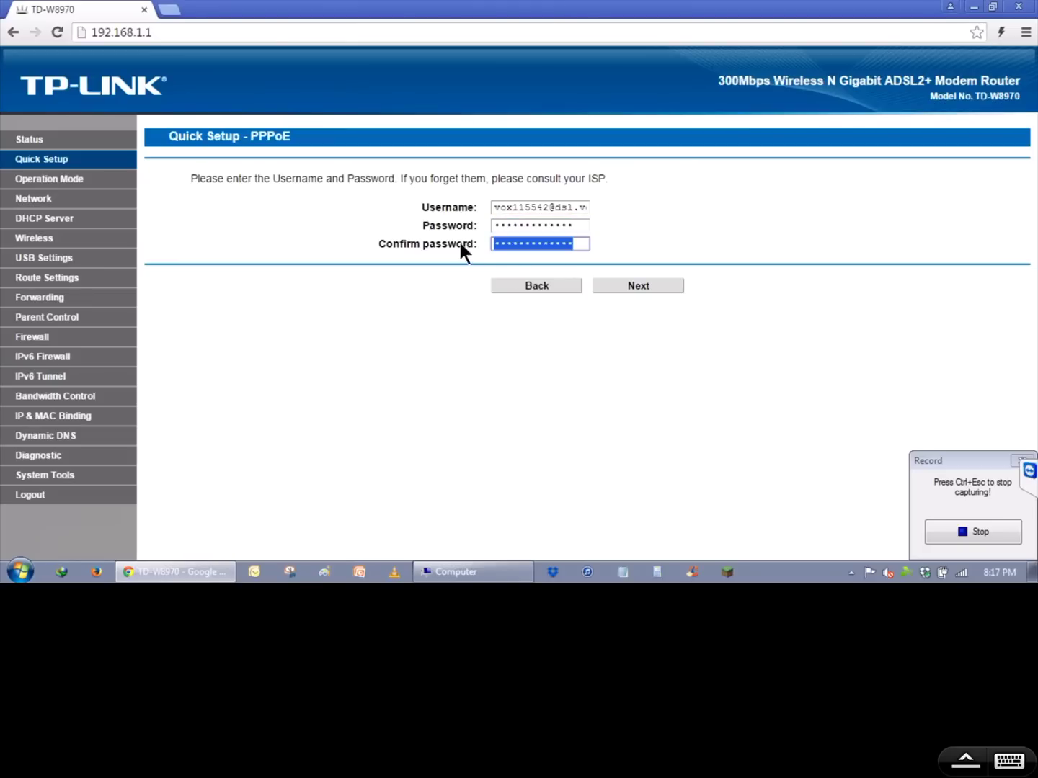
{"action": "left_click", "coordinate": [617, 288]}
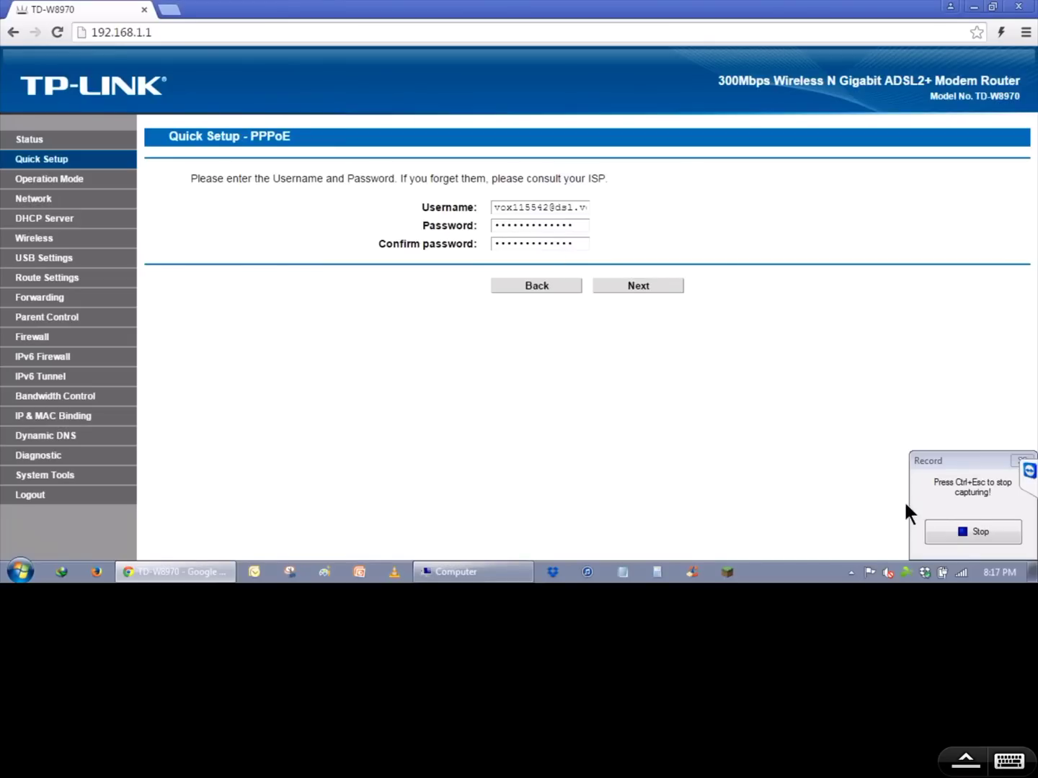
- Close Chrome and stop the macro recording
{"action": "left_click", "coordinate": [1019, 7]}
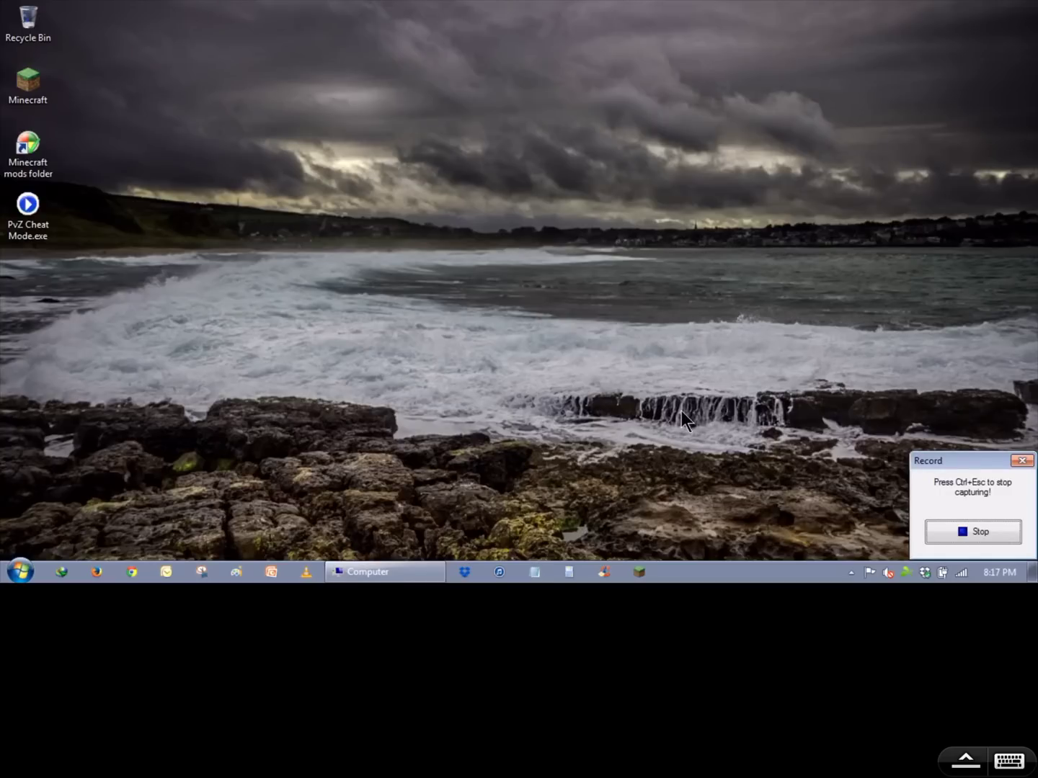
{"action": "left_click", "coordinate": [964, 532]}
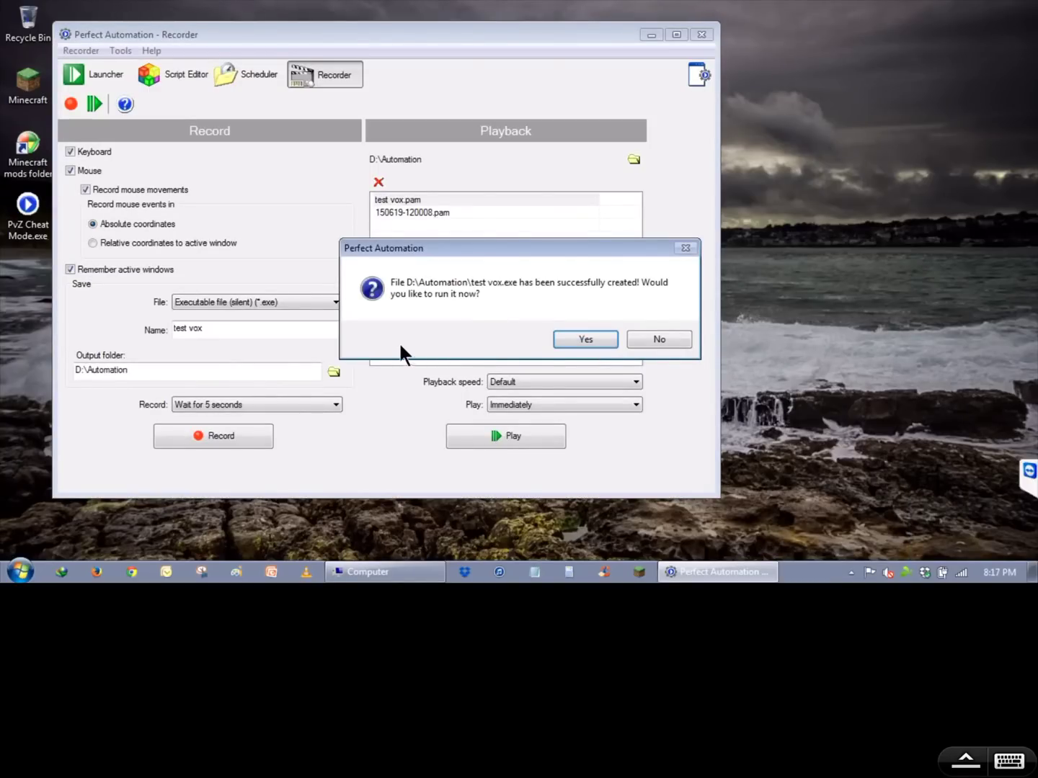
- Decline running the macro now and start a new task in the Scheduler
{"action": "left_click", "coordinate": [652, 337]}
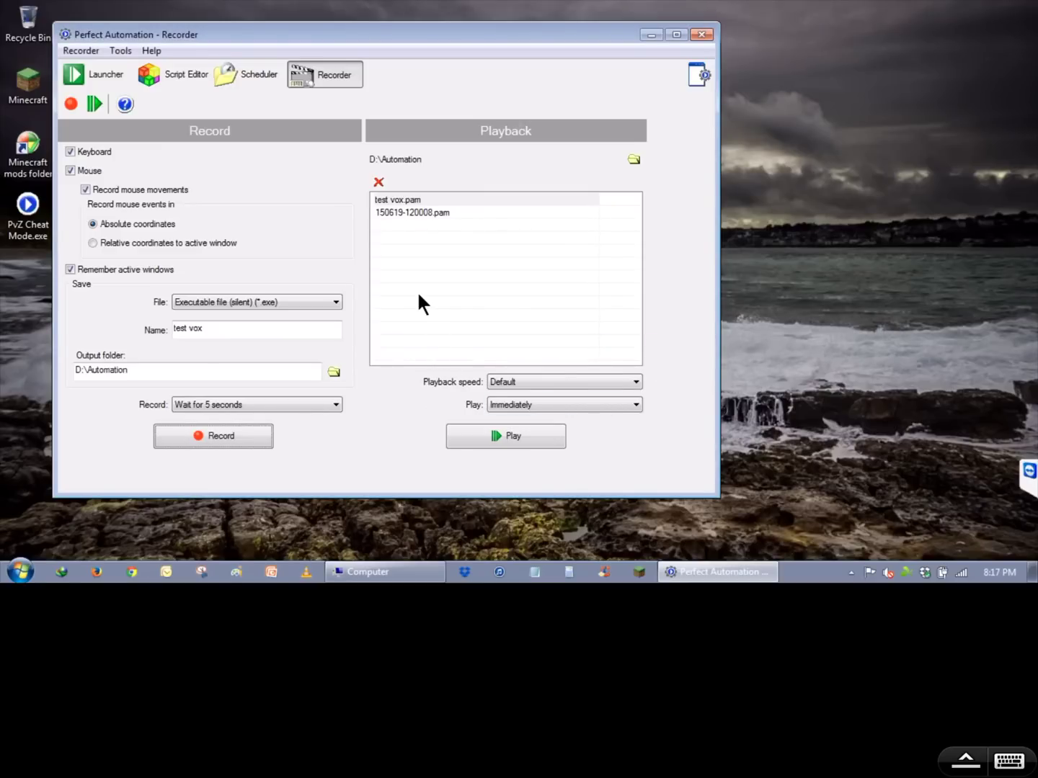
{"action": "left_click", "coordinate": [250, 75]}
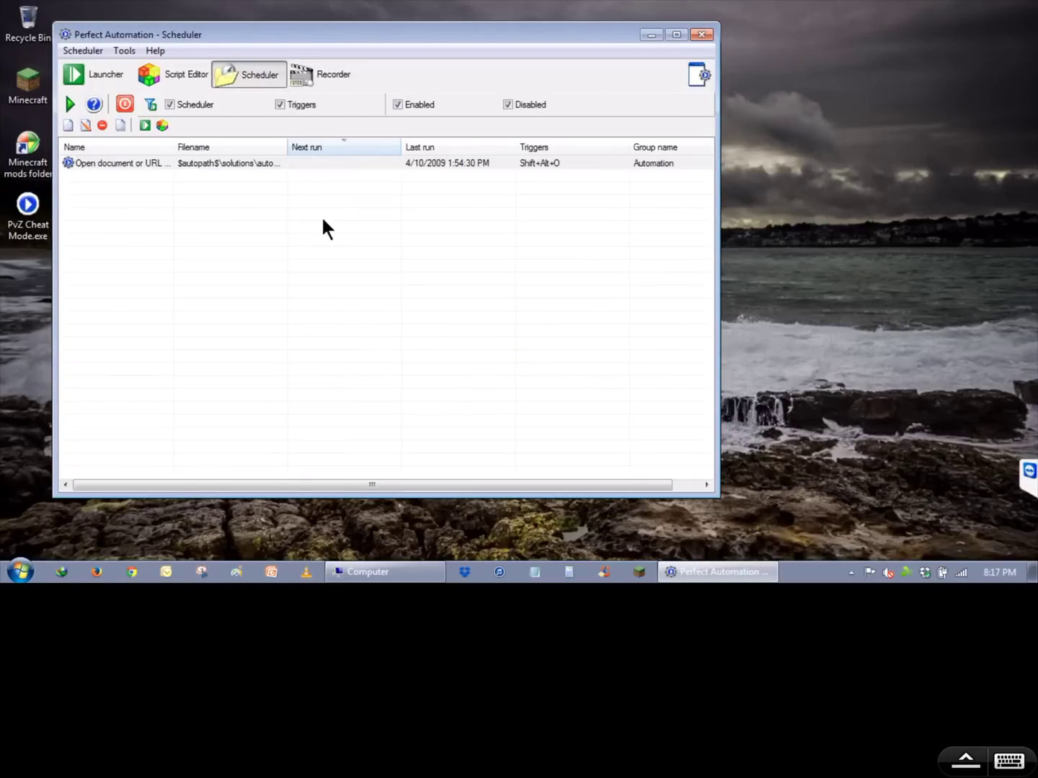
{"action": "right_click", "coordinate": [165, 204]}
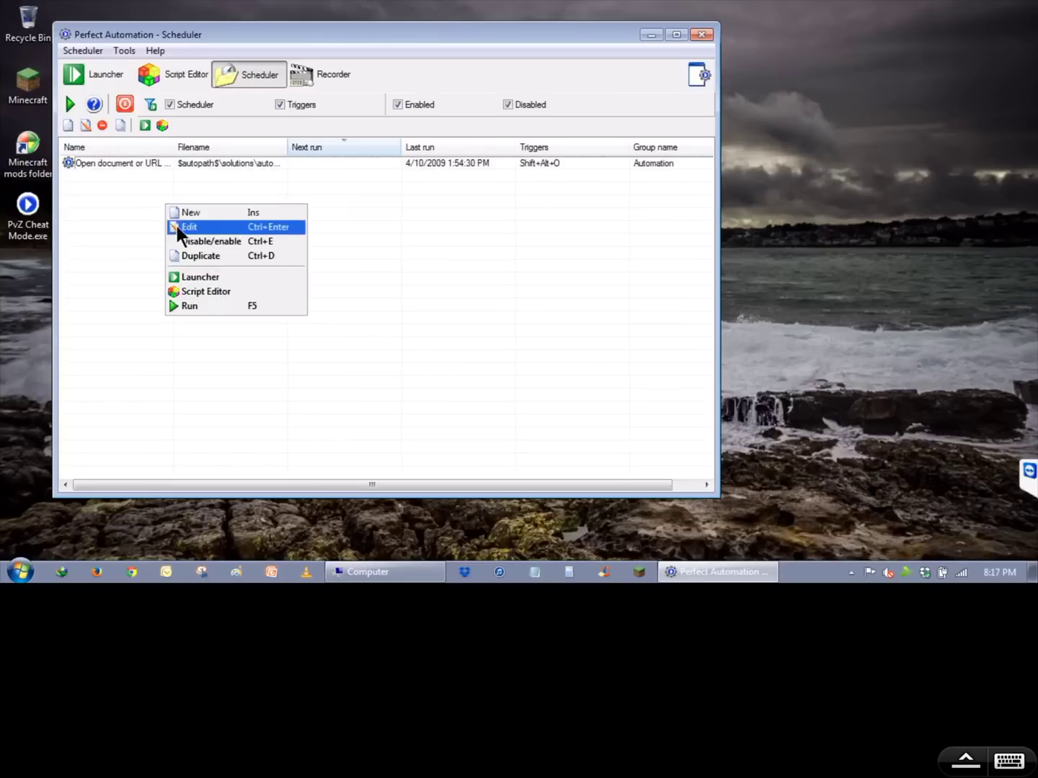
{"action": "left_click", "coordinate": [191, 216]}
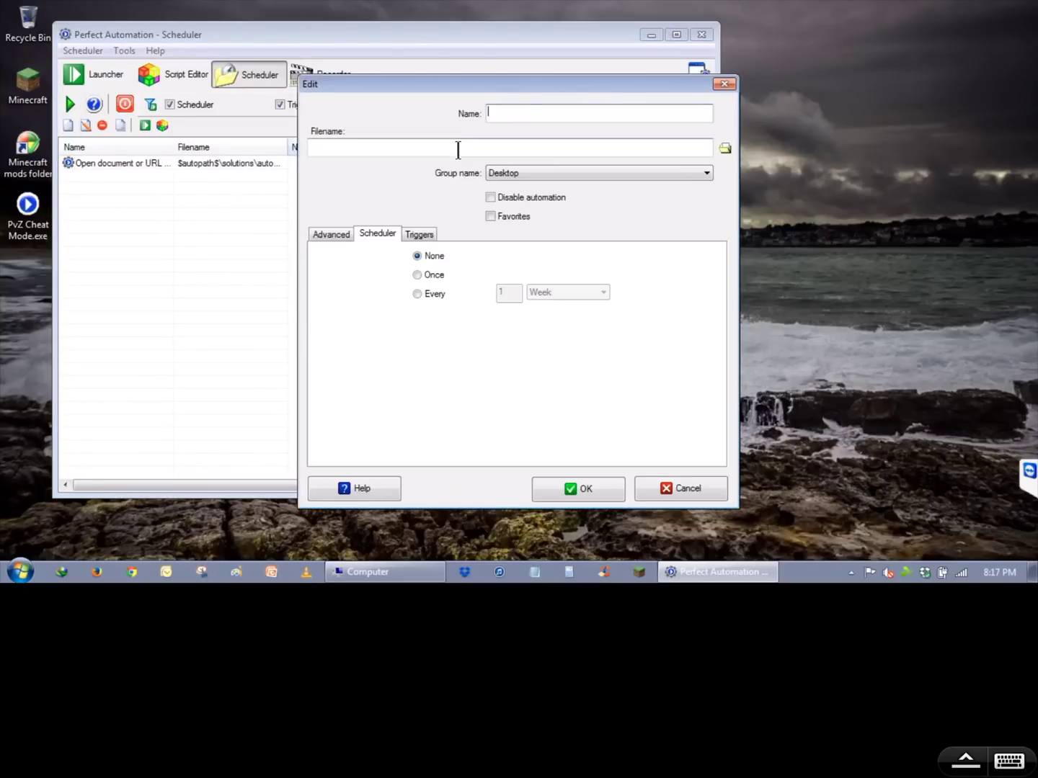
- Name the task 'test vox', set it to run Once, and select D:\Automation\test vox.exe
{"action": "type", "text": "te"}
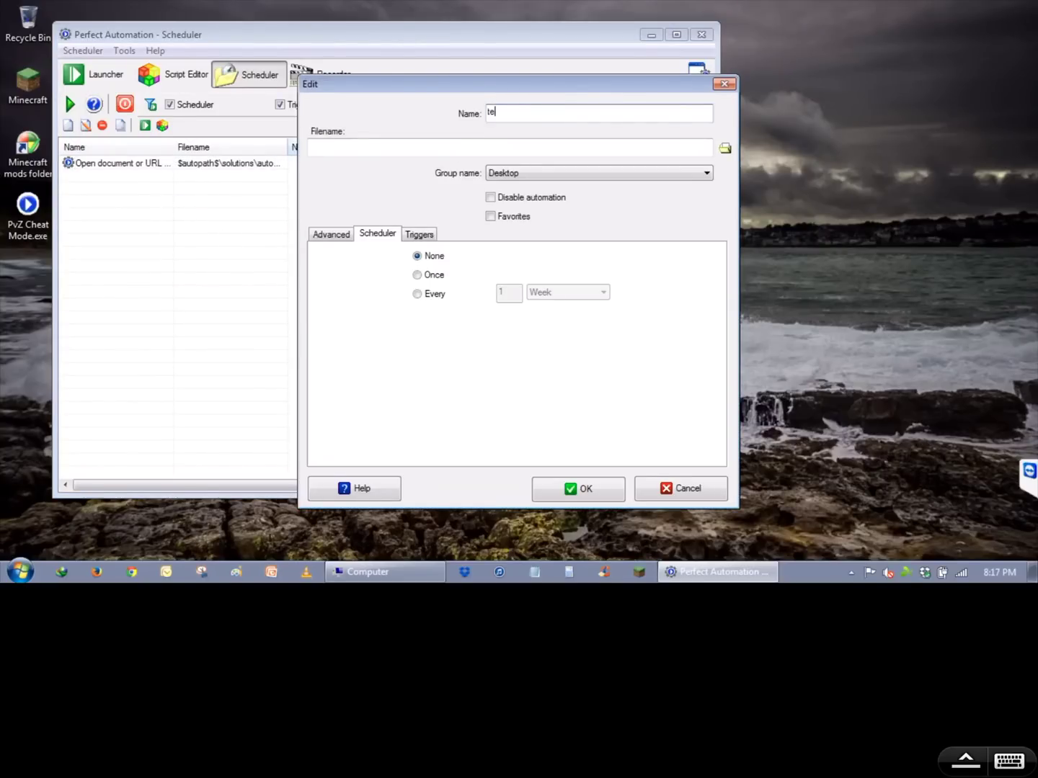
{"action": "type", "text": "st vox"}
{"action": "left_click", "coordinate": [419, 276]}
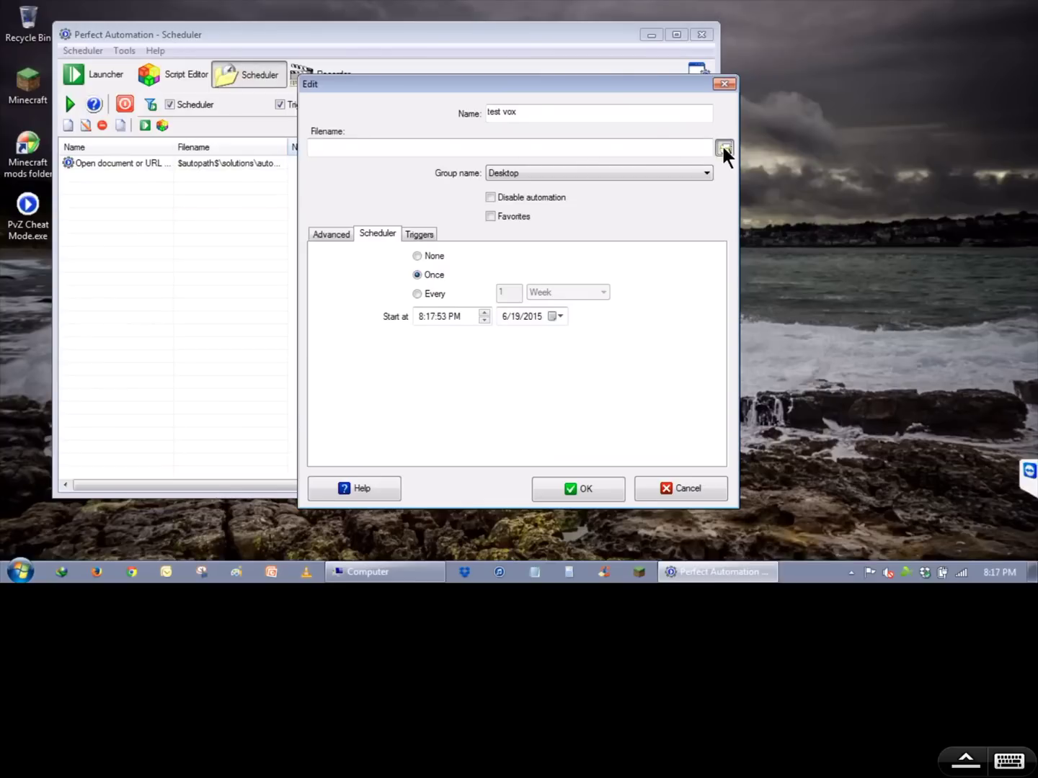
{"action": "left_click", "coordinate": [724, 147]}
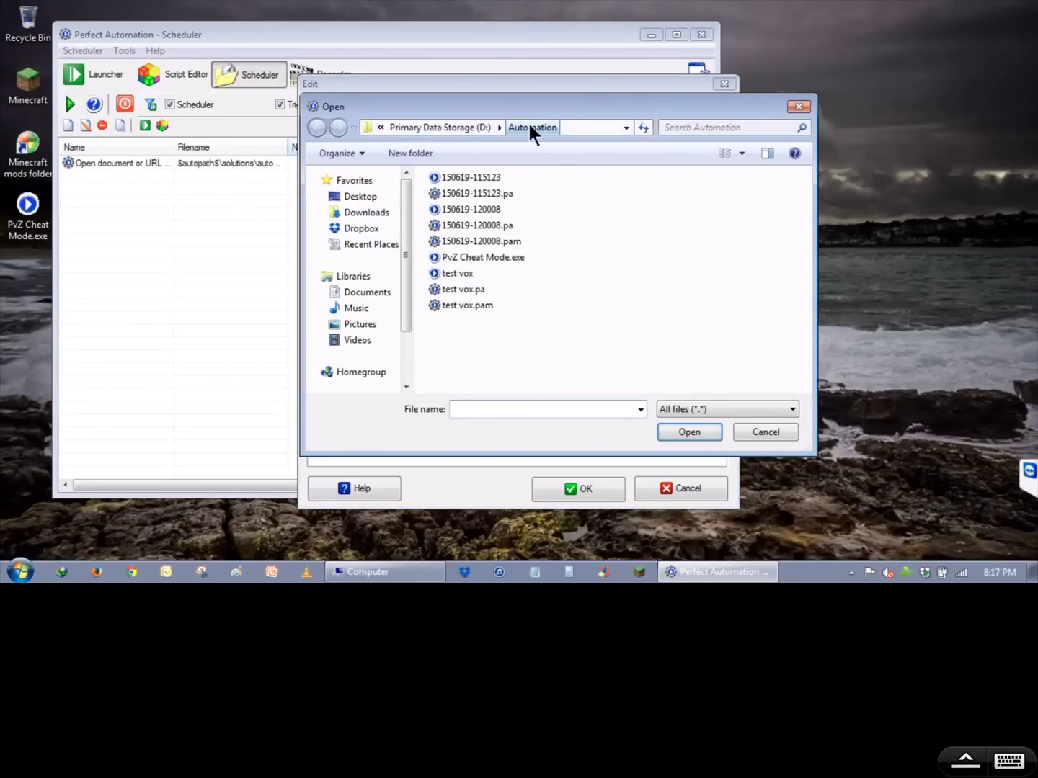
{"action": "double_click", "coordinate": [457, 273]}
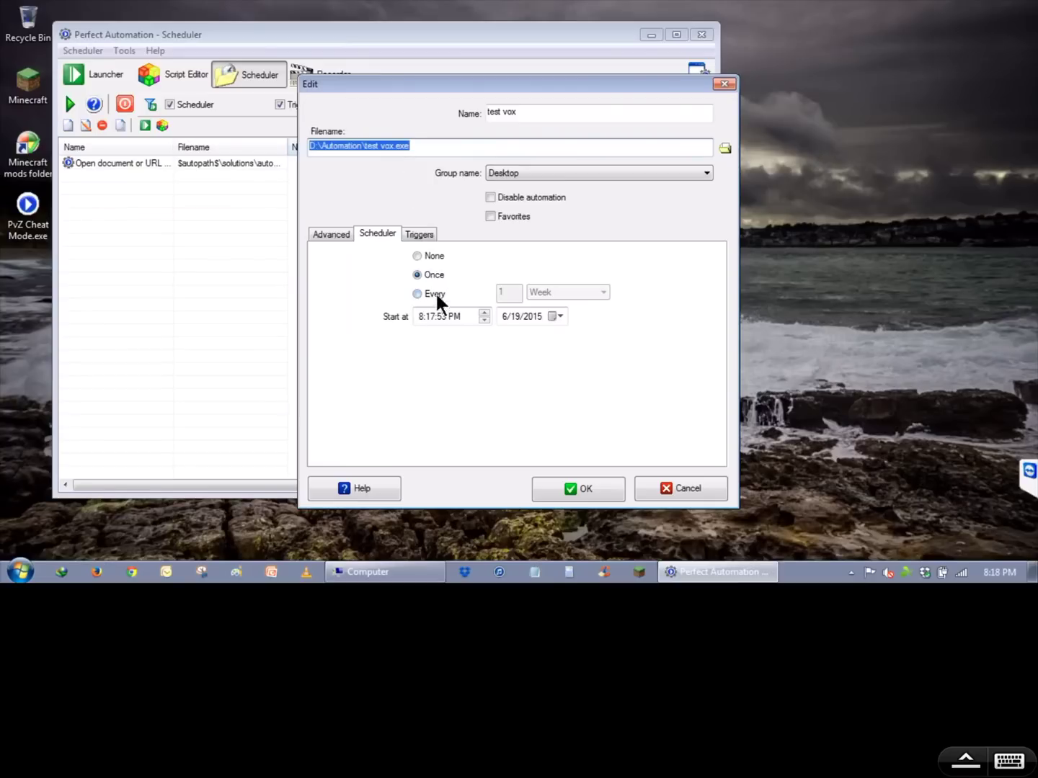
- Set the task's start time to 8:19:00 PM on 6/19/2015 and save it
{"action": "left_click", "coordinate": [430, 316]}
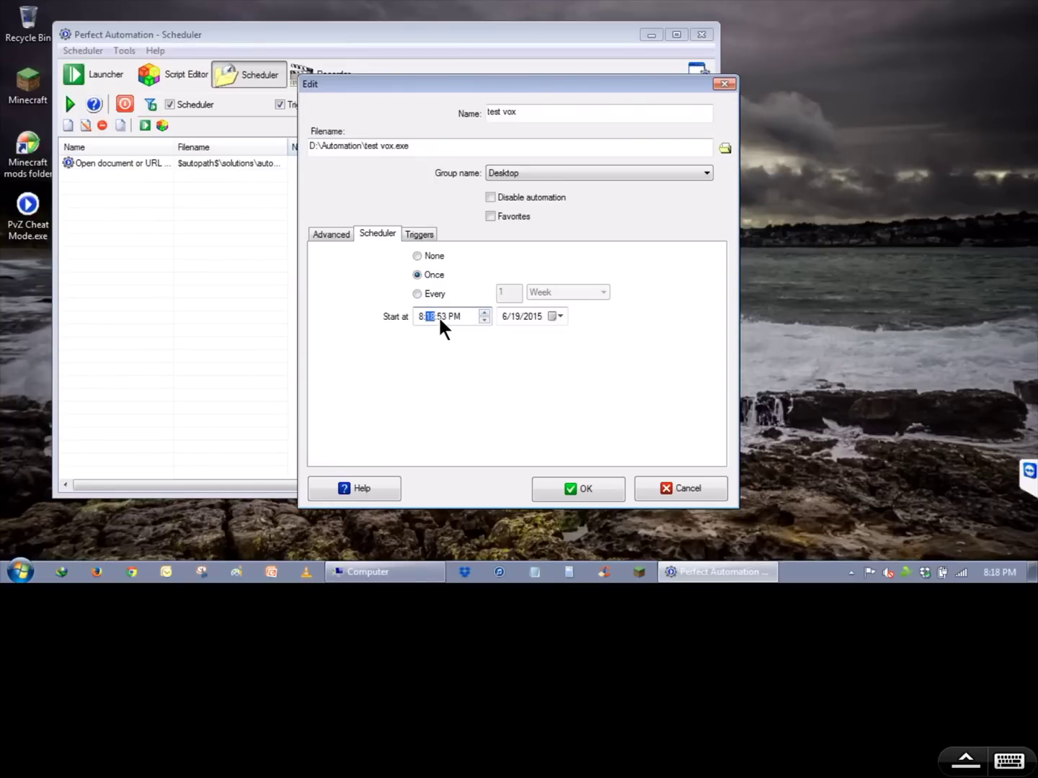
{"action": "left_click", "coordinate": [484, 313]}
{"action": "left_click", "coordinate": [483, 313]}
{"action": "left_click", "coordinate": [484, 313]}
{"action": "left_click", "coordinate": [484, 314]}
{"action": "left_click", "coordinate": [483, 313]}
{"action": "left_click", "coordinate": [484, 313]}
{"action": "left_click", "coordinate": [485, 312]}
{"action": "left_click", "coordinate": [483, 313]}
{"action": "left_click", "coordinate": [483, 313]}
{"action": "left_click", "coordinate": [483, 311]}
{"action": "left_click", "coordinate": [483, 318]}
{"action": "left_click", "coordinate": [483, 318]}
{"action": "left_click", "coordinate": [483, 318]}
{"action": "left_click", "coordinate": [483, 318]}
{"action": "left_click", "coordinate": [483, 318]}
{"action": "left_click", "coordinate": [549, 490]}
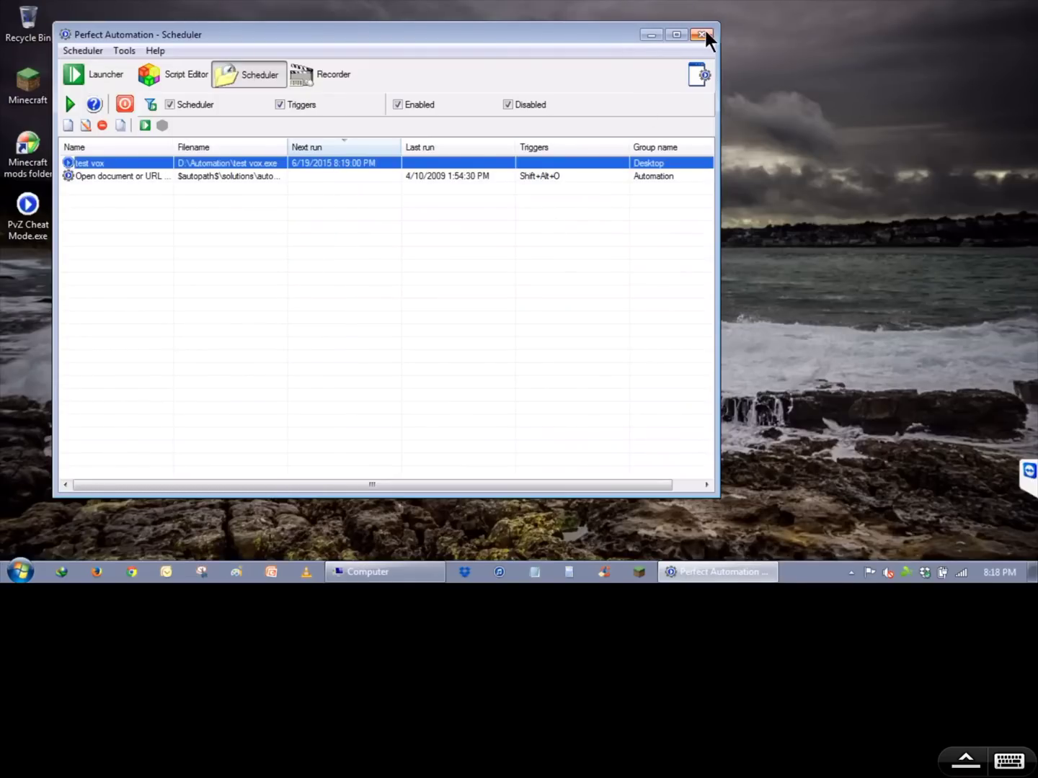
{"action": "left_click", "coordinate": [652, 34]}
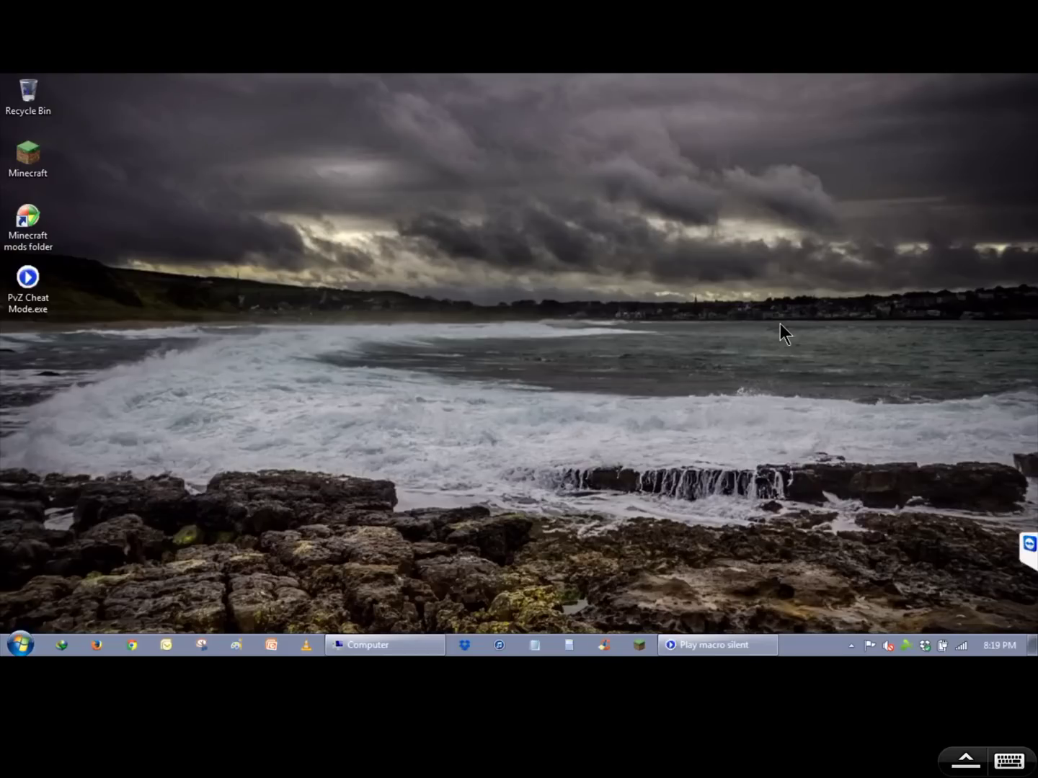
- Launch Chrome from the Windows Run box
{"action": "left_click", "coordinate": [33, 639]}
{"action": "left_click", "coordinate": [235, 503]}
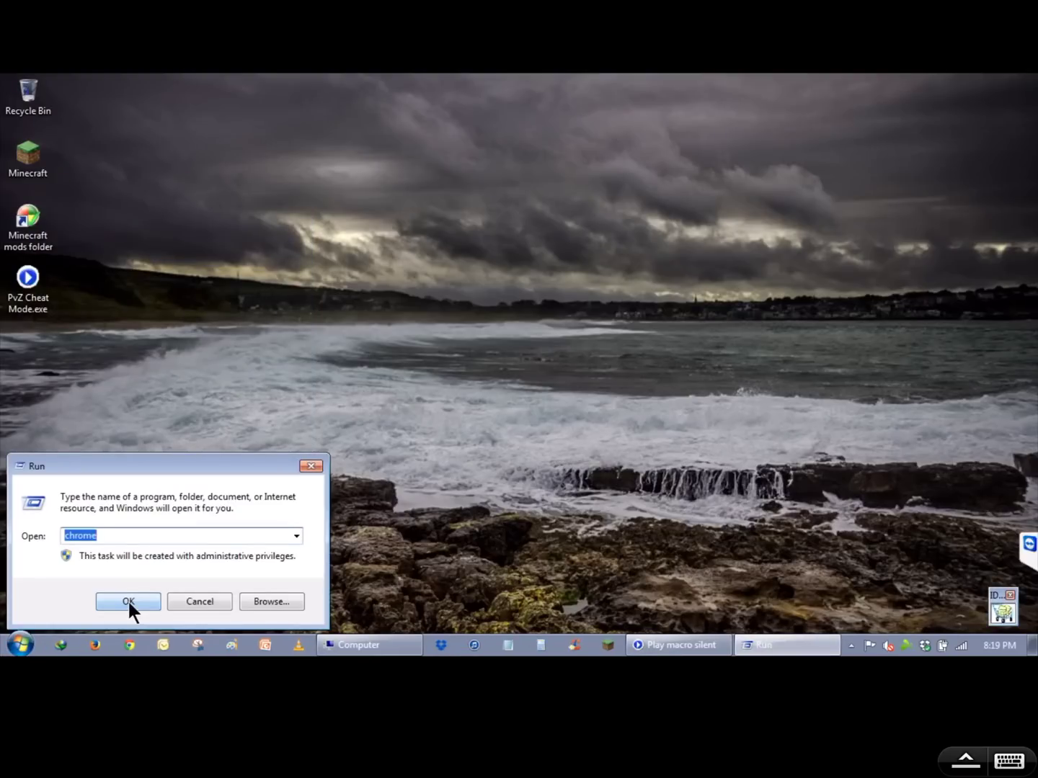
{"action": "type", "text": "chromw"}
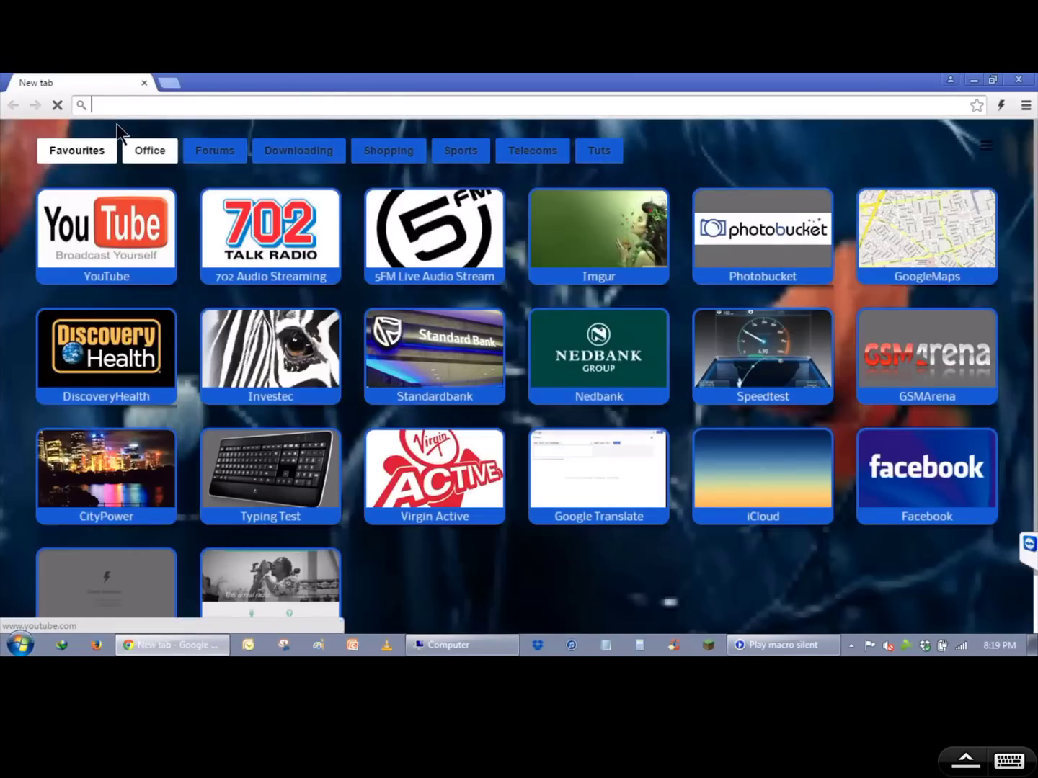
- Open 192.168.1.1 and log in to the router with the administrator credentials
{"action": "type", "text": "192"}
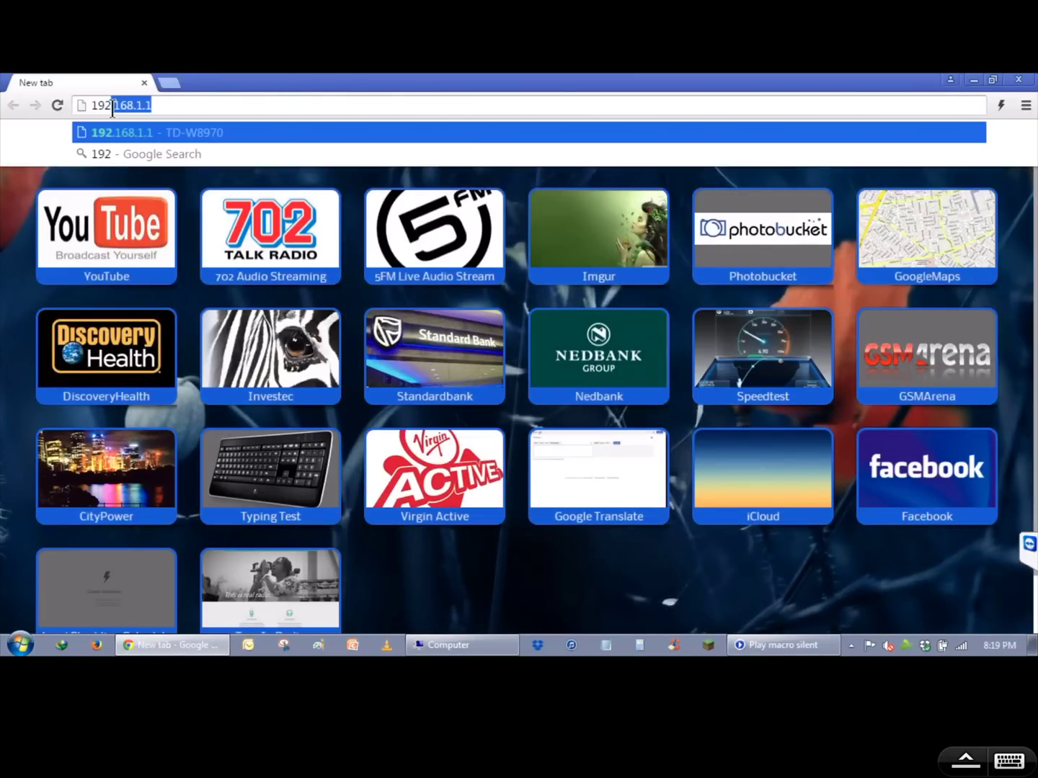
{"action": "type", "text": ".168.1.1"}
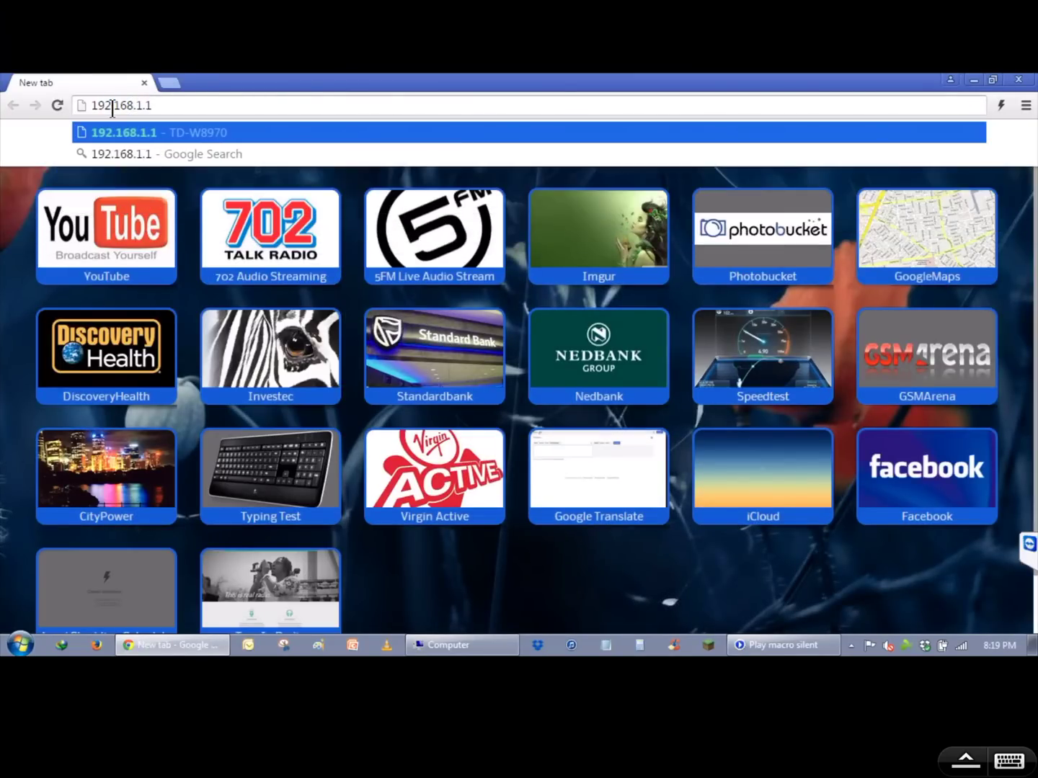
{"action": "key", "text": "Return"}
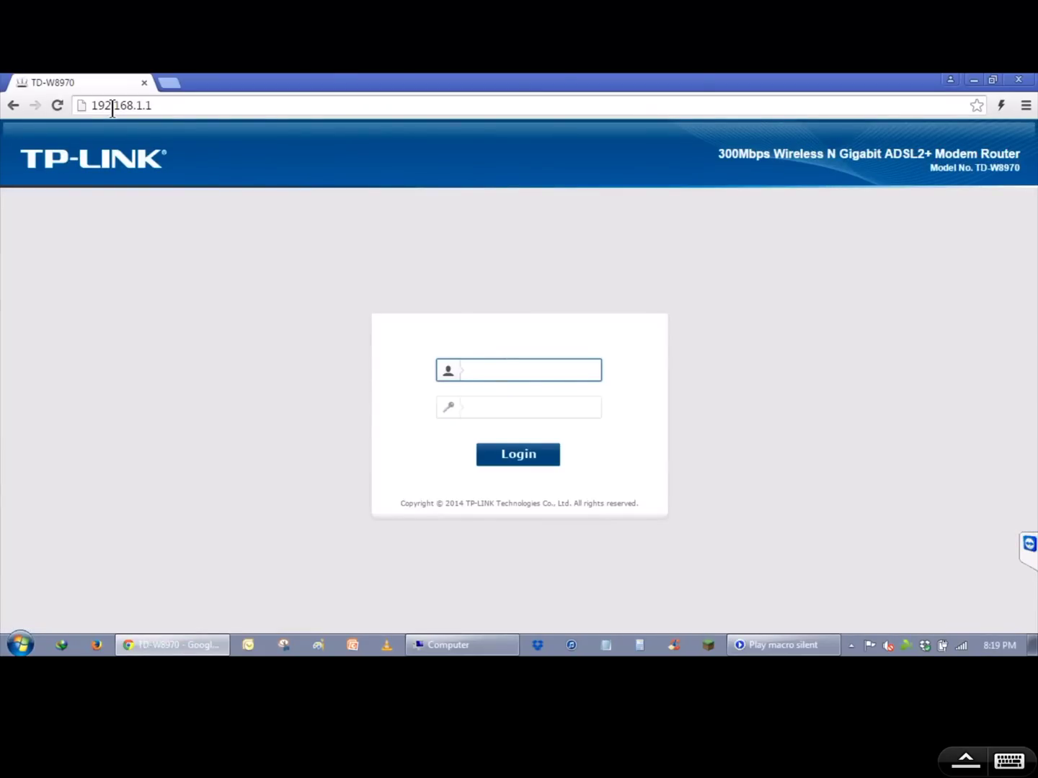
{"action": "type", "text": "admin"}
{"action": "key", "text": "Tab"}
{"action": "type", "text": "admin"}
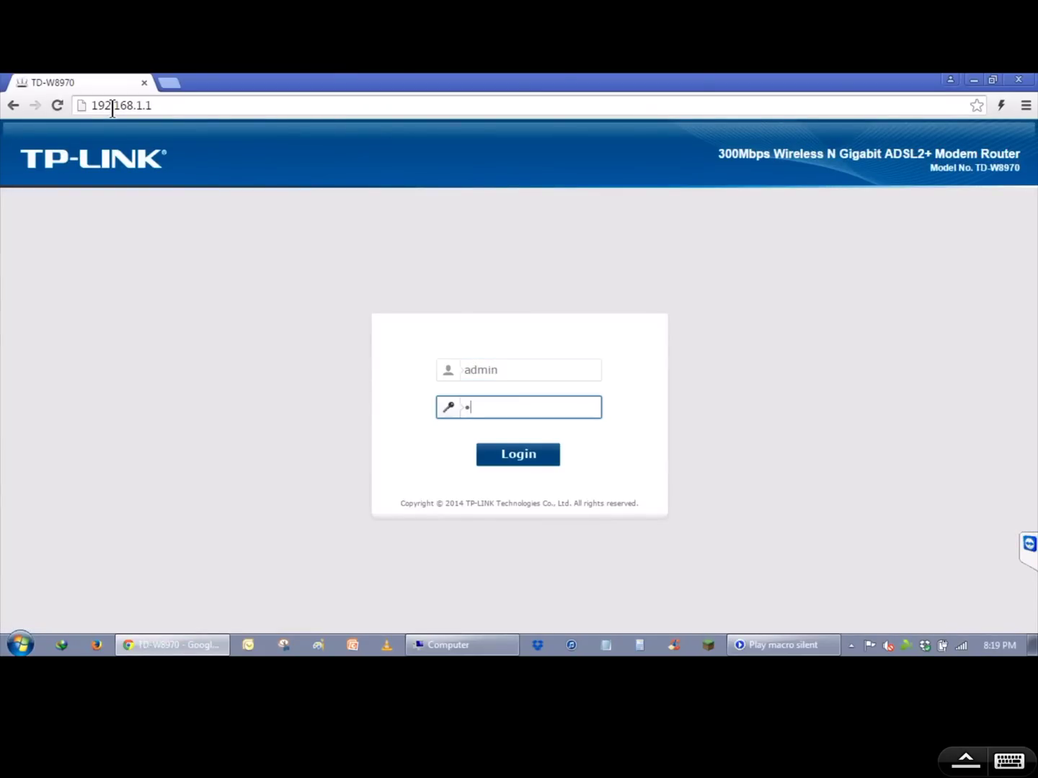
{"action": "key", "text": "Return"}
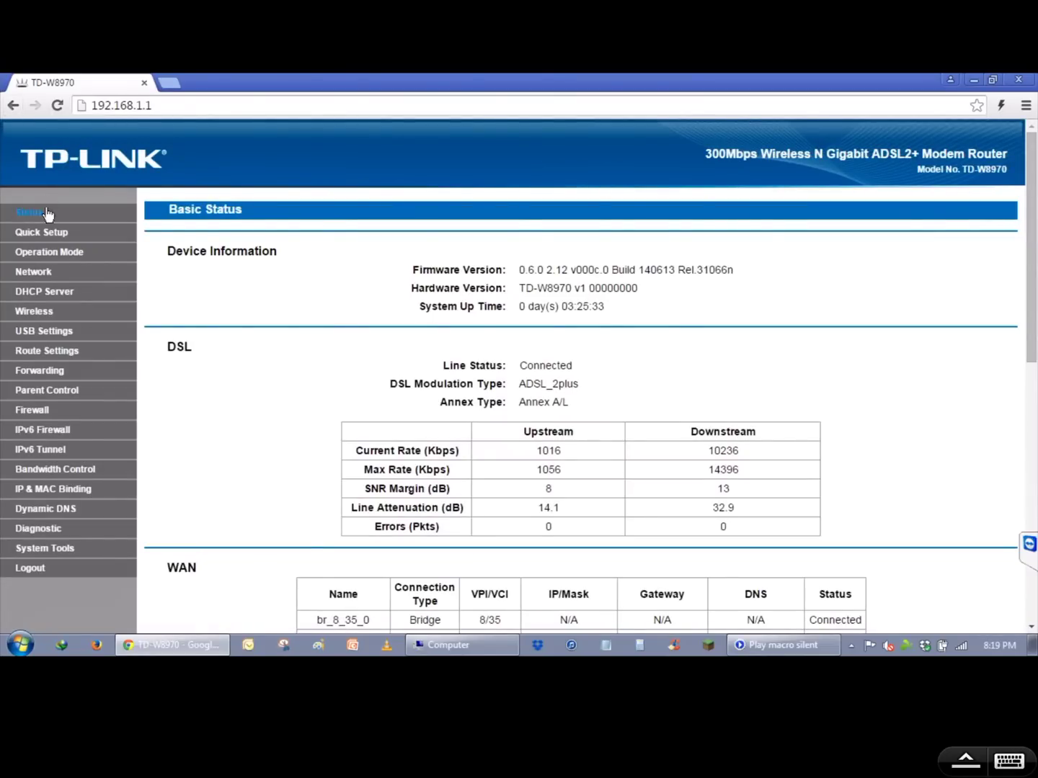
- Advance through Quick Setup to the credentials page with PPPoE as the connection type
{"action": "left_click", "coordinate": [36, 239]}
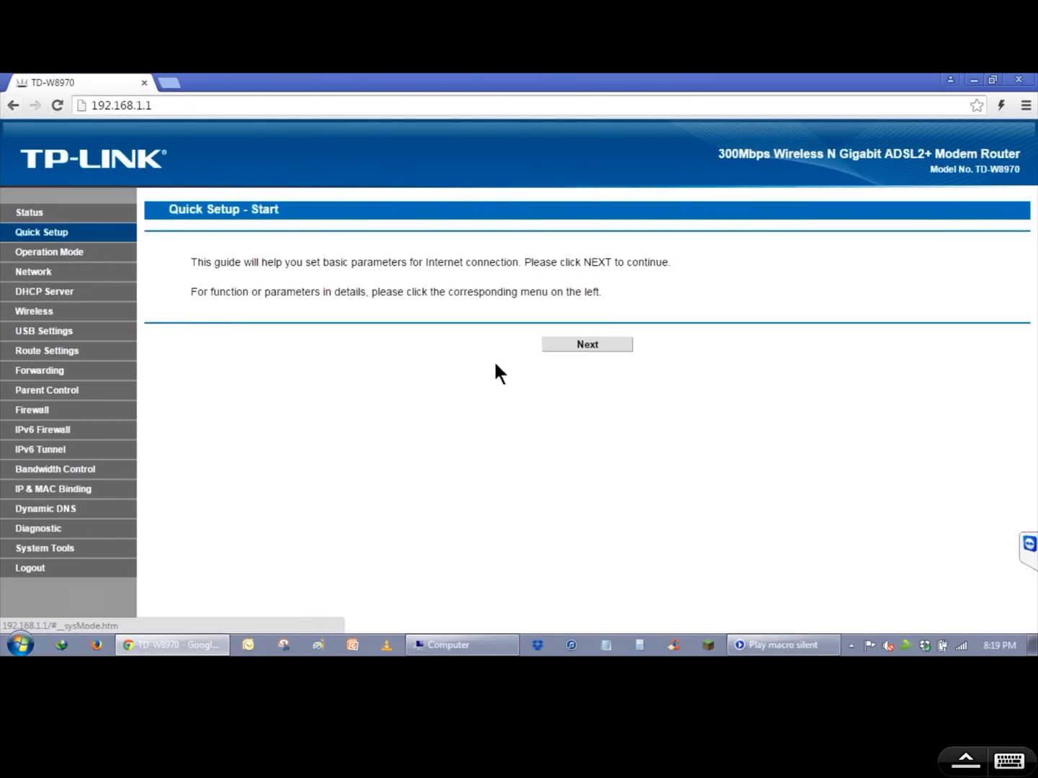
{"action": "left_click", "coordinate": [586, 345]}
{"action": "left_click", "coordinate": [633, 347]}
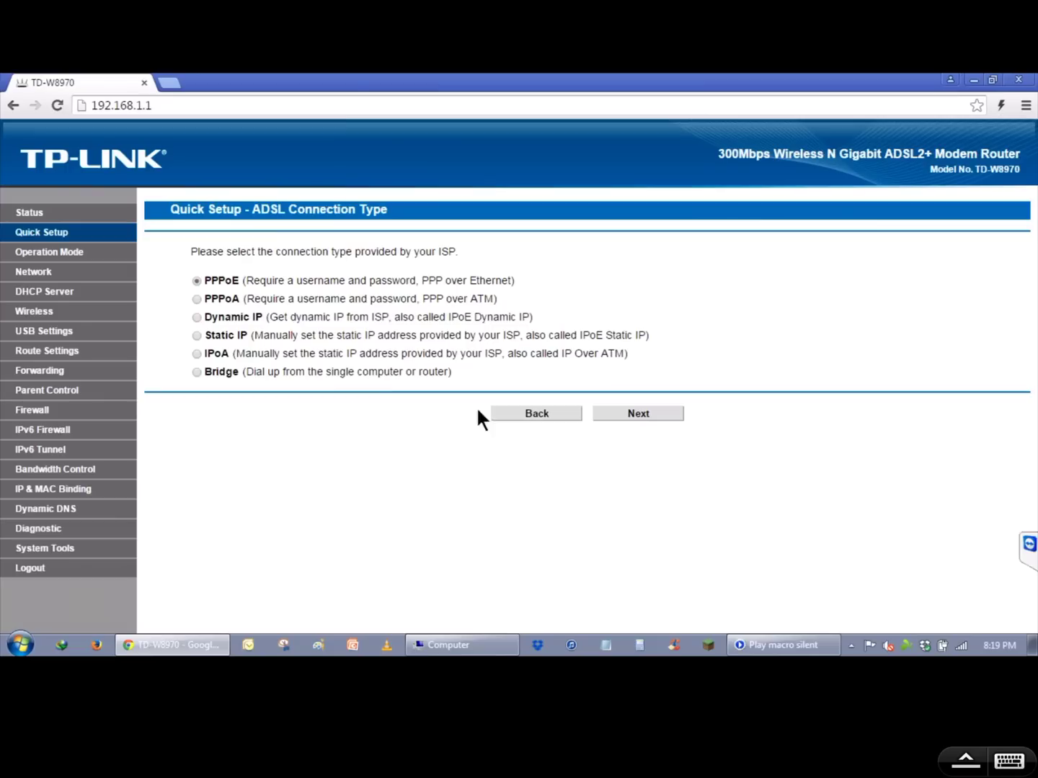
{"action": "left_click", "coordinate": [611, 415]}
- Check the PPPoE username, password and confirm password entries, then submit them
{"action": "left_click", "coordinate": [510, 281]}
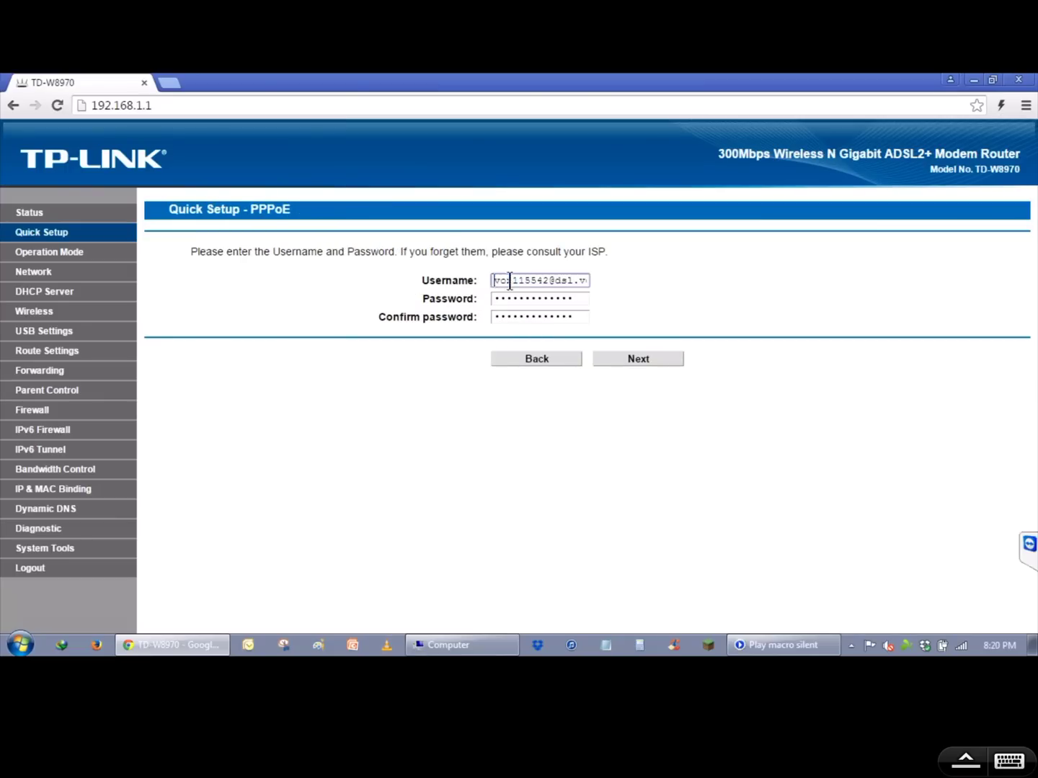
{"action": "left_click_drag", "start_coordinate": [509, 280], "coordinate": [617, 283]}
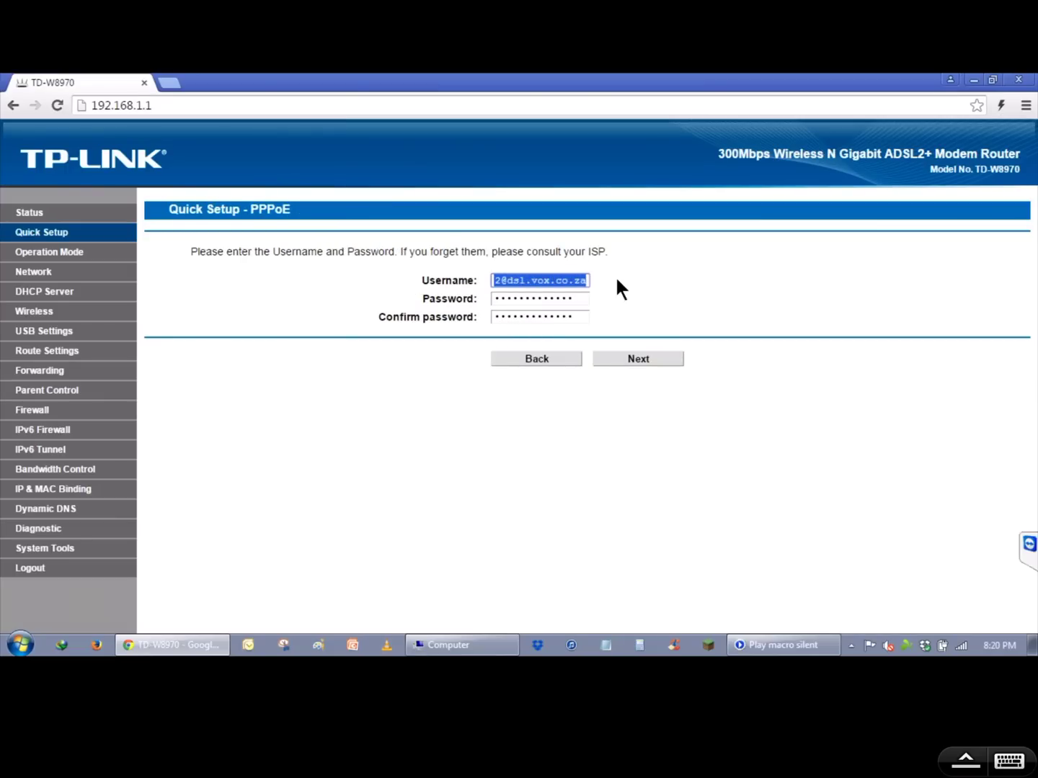
{"action": "left_click_drag", "start_coordinate": [575, 298], "coordinate": [470, 309]}
{"action": "left_click_drag", "start_coordinate": [580, 316], "coordinate": [458, 312]}
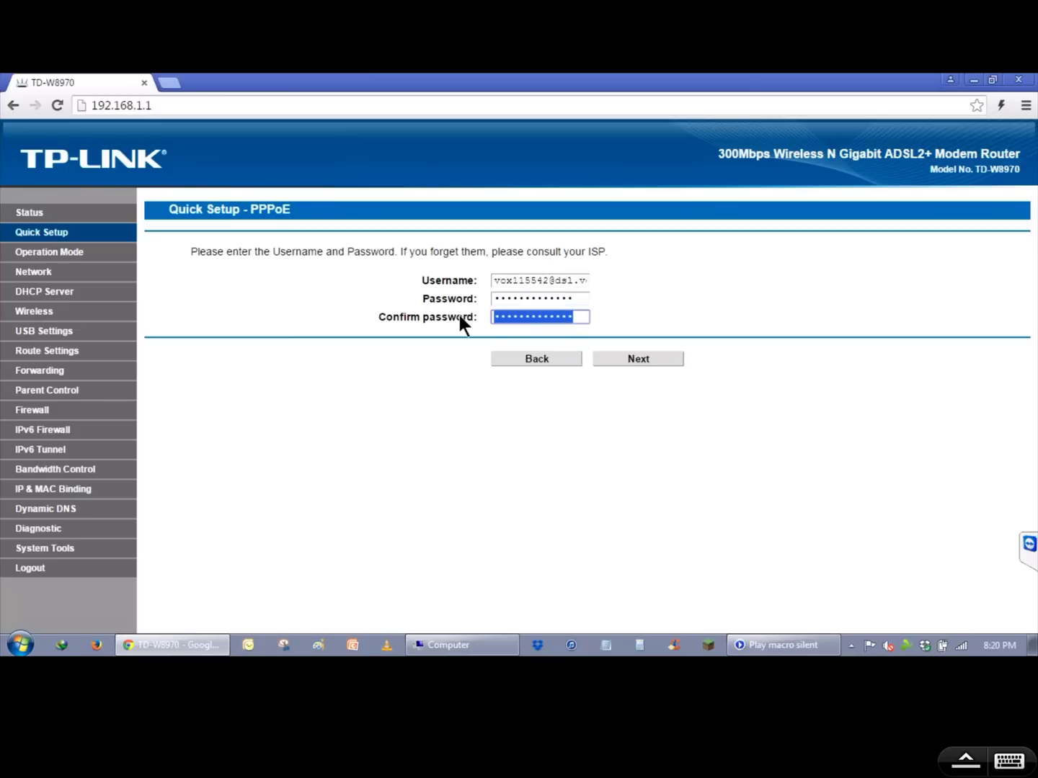
{"action": "left_click", "coordinate": [618, 363]}
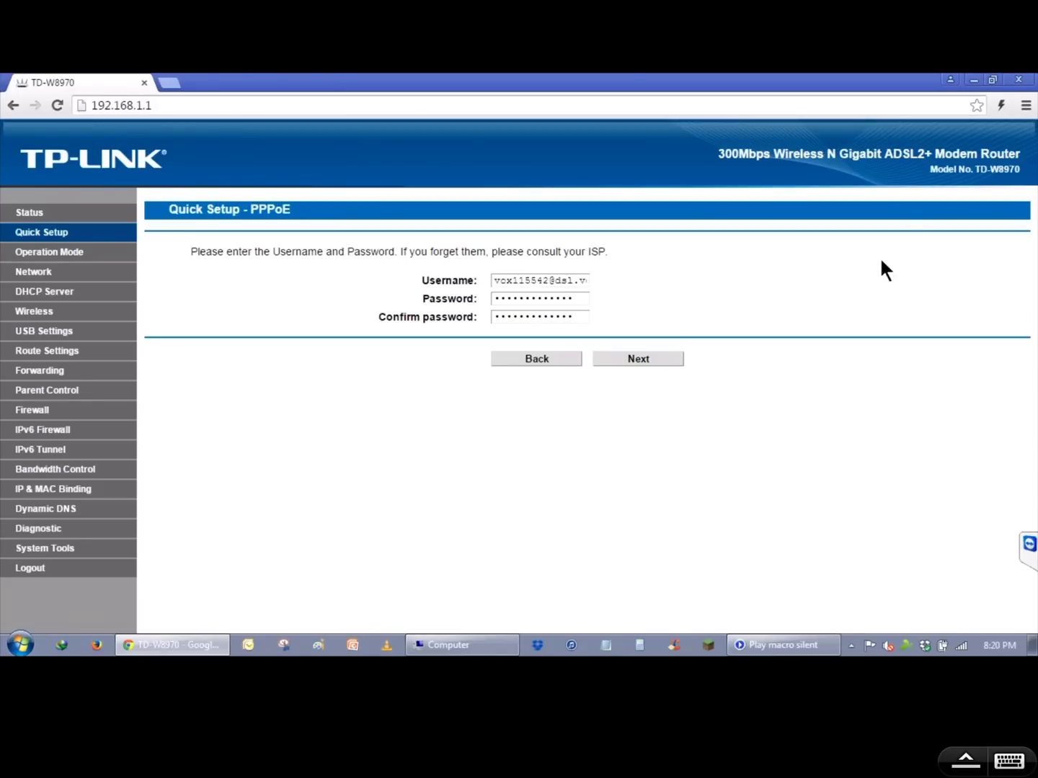
{"action": "left_click", "coordinate": [1018, 79]}
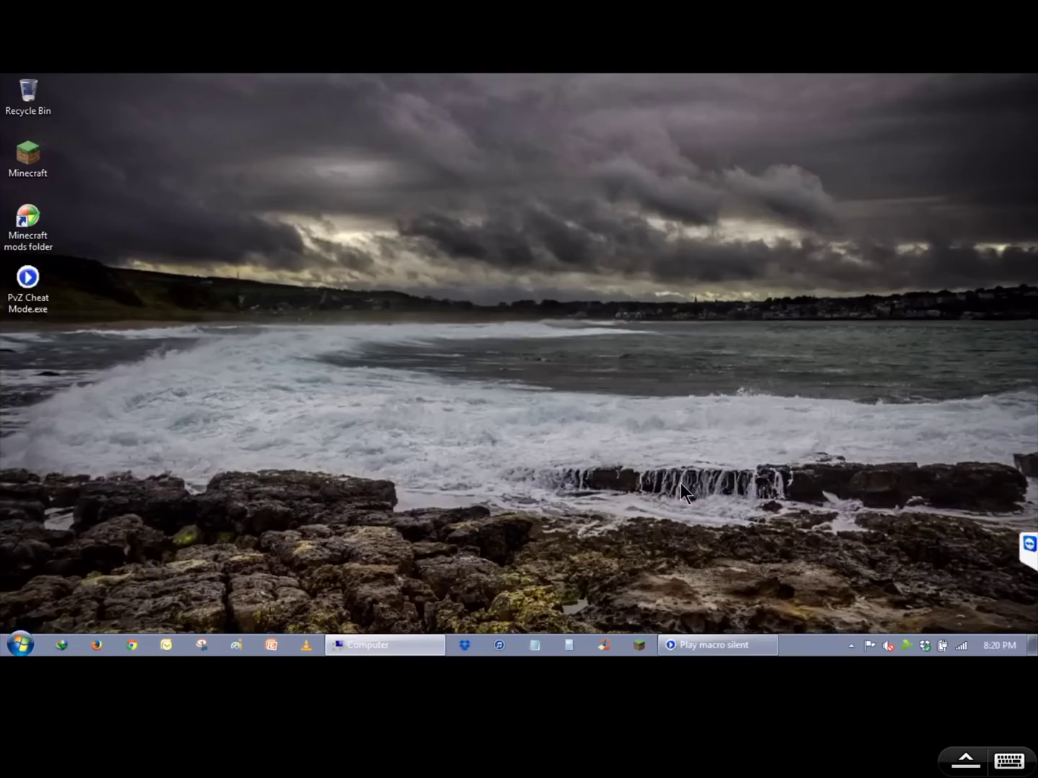